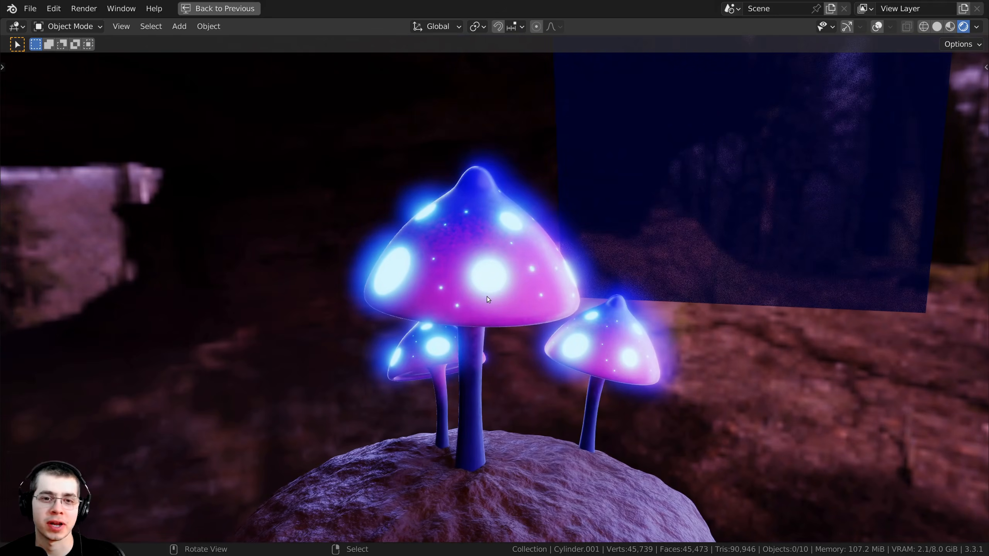
# - View the glowing mushroom scene through the camera
pyautogui.press('KP_0')
pyautogui.scroll(1, 830, 203)
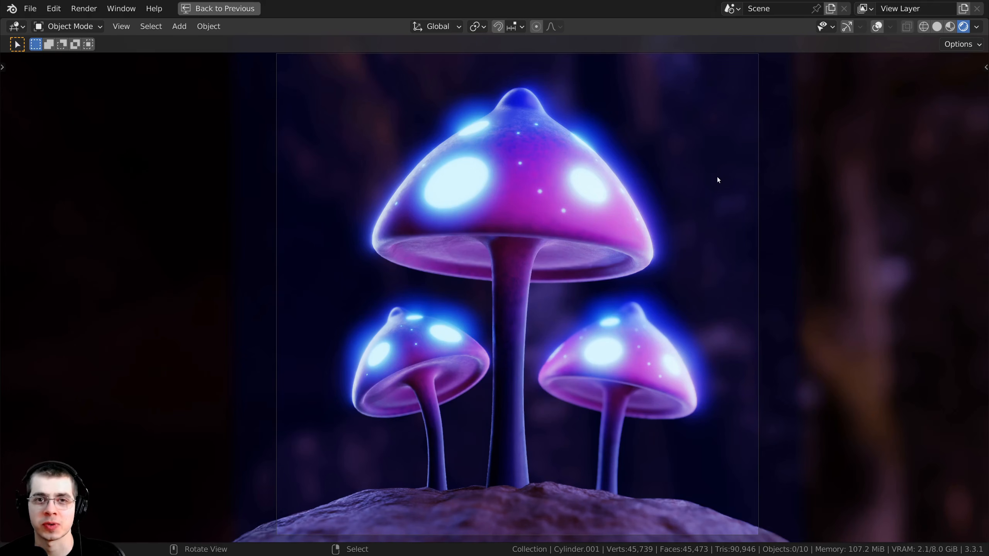
pyautogui.keyDown('shift'); pyautogui.moveTo(717, 184); pyautogui.dragTo(718, 188, button='middle'); pyautogui.keyUp('shift')
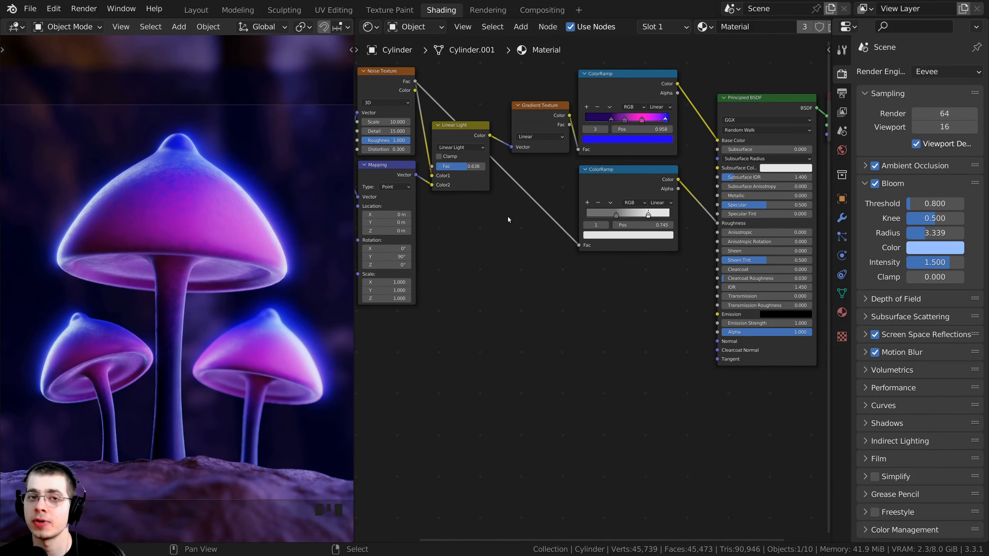
pyautogui.rightClick(221, 211)
pyautogui.press('g')
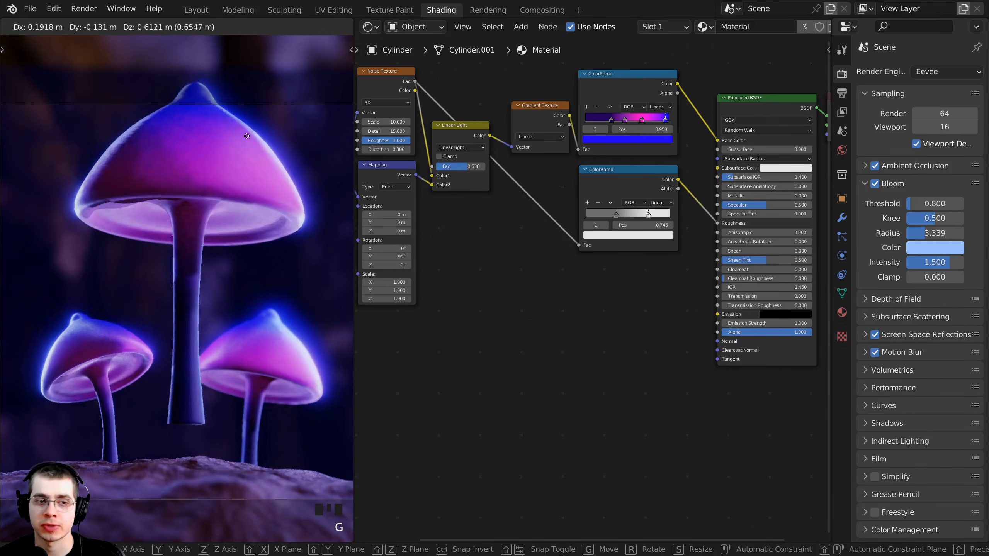
pyautogui.click(253, 150)
# - Add an Image Texture node to the mushroom material, placed in the free space below the roughness ColorRamp
pyautogui.scroll(-8, 739, 101)
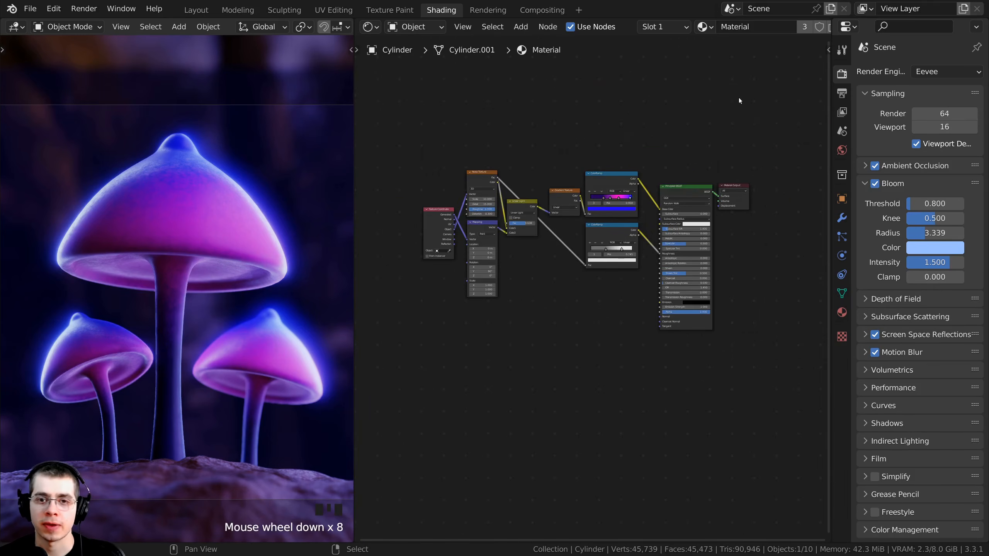
pyautogui.scroll(5, 739, 101)
pyautogui.moveTo(739, 101); pyautogui.dragTo(772, 109, button='middle')
pyautogui.moveTo(529, 253); pyautogui.dragTo(506, 225, button='middle')
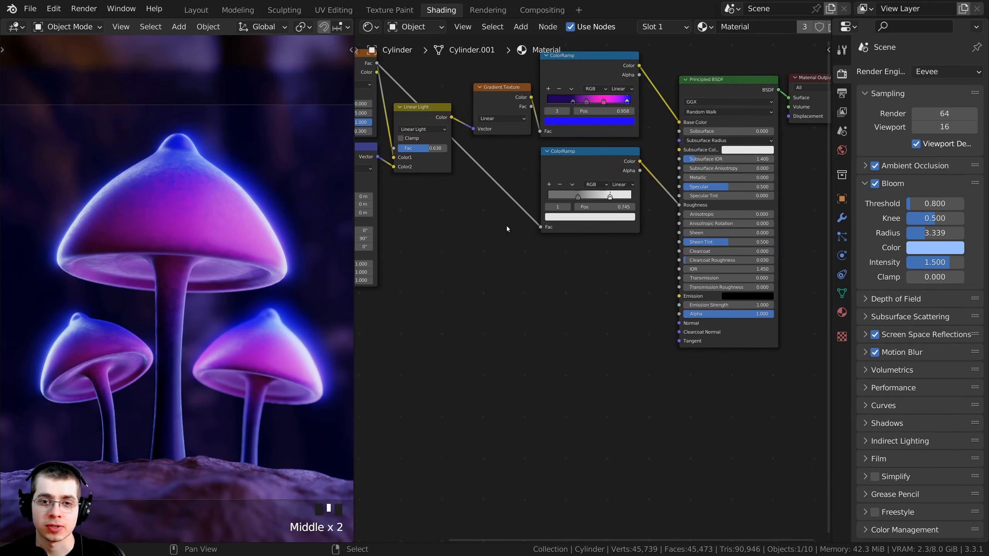
pyautogui.hotkey('shift', 'a')
pyautogui.click(479, 227)
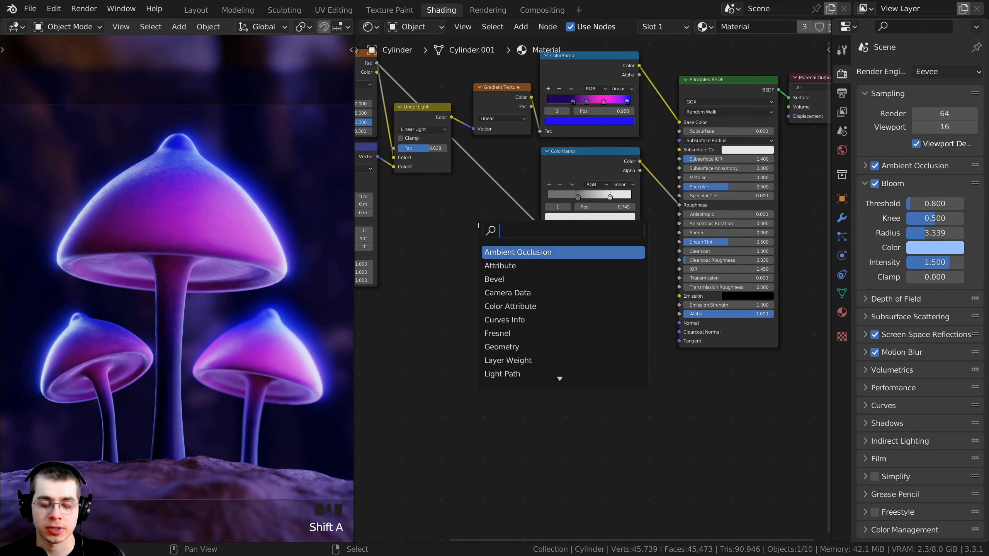
pyautogui.write('ima')
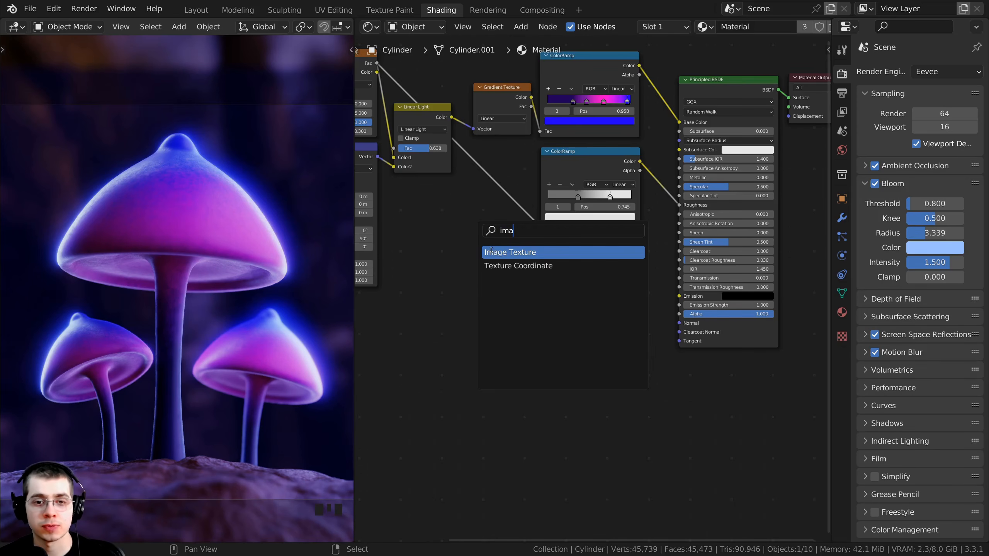
pyautogui.click(491, 252)
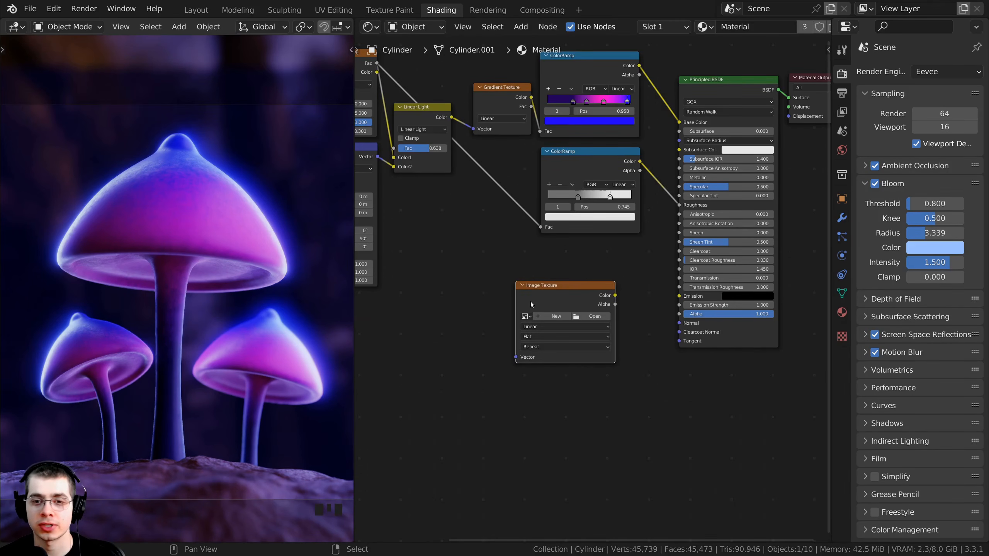
pyautogui.click(530, 301)
# - Start a new image in the Image Texture node and name it Mushroom Emit
pyautogui.scroll(4, 534, 253)
pyautogui.moveTo(521, 277); pyautogui.dragTo(523, 284, button='middle')
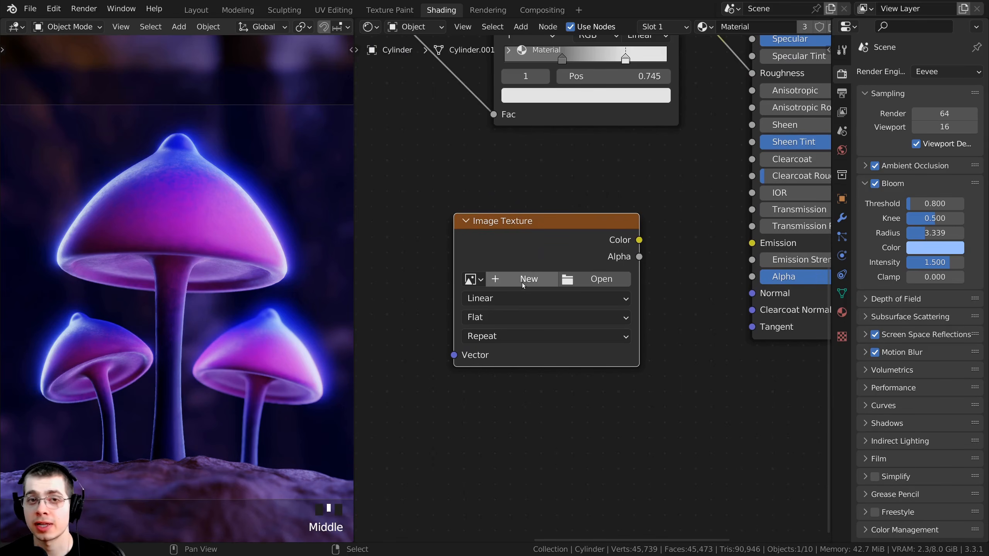
pyautogui.click(509, 280)
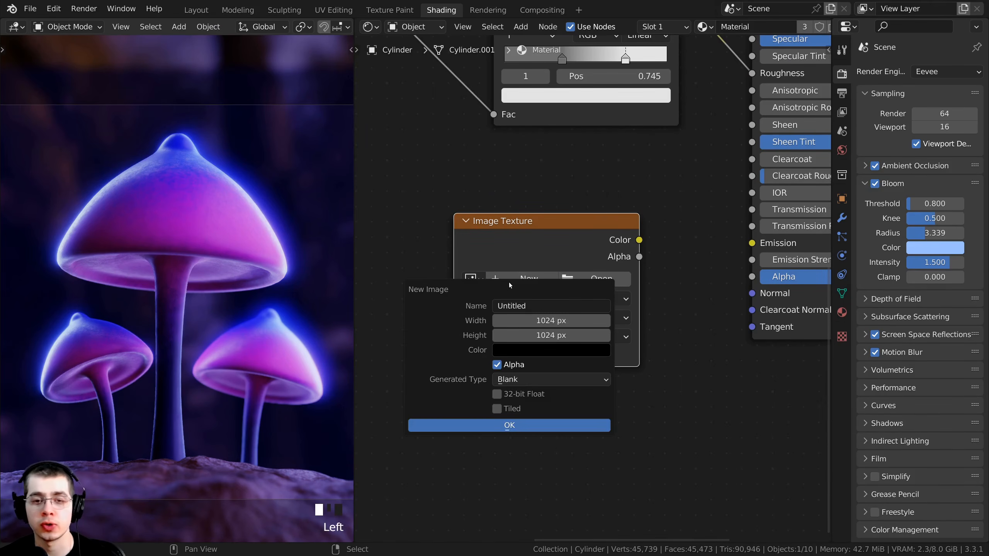
pyautogui.click(516, 308)
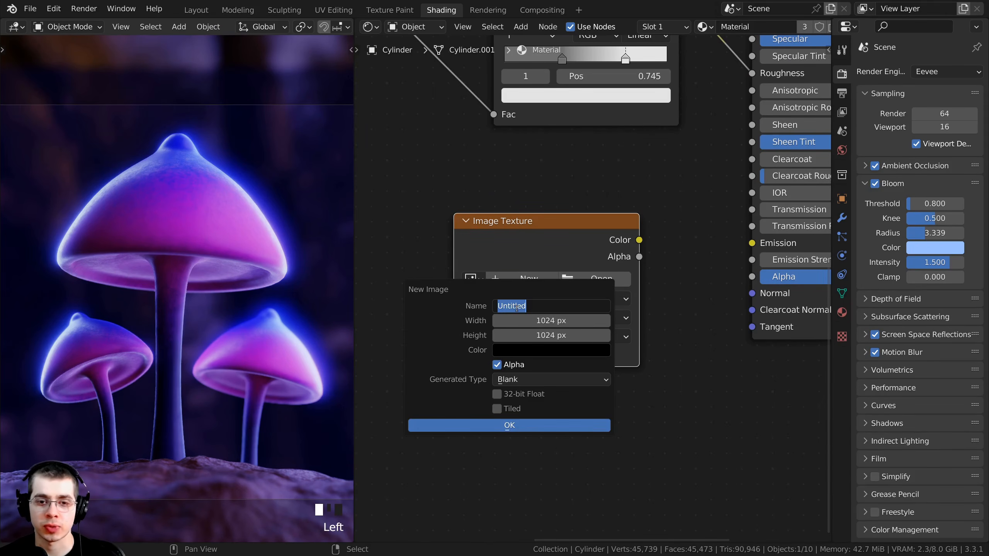
pyautogui.write('Mush')
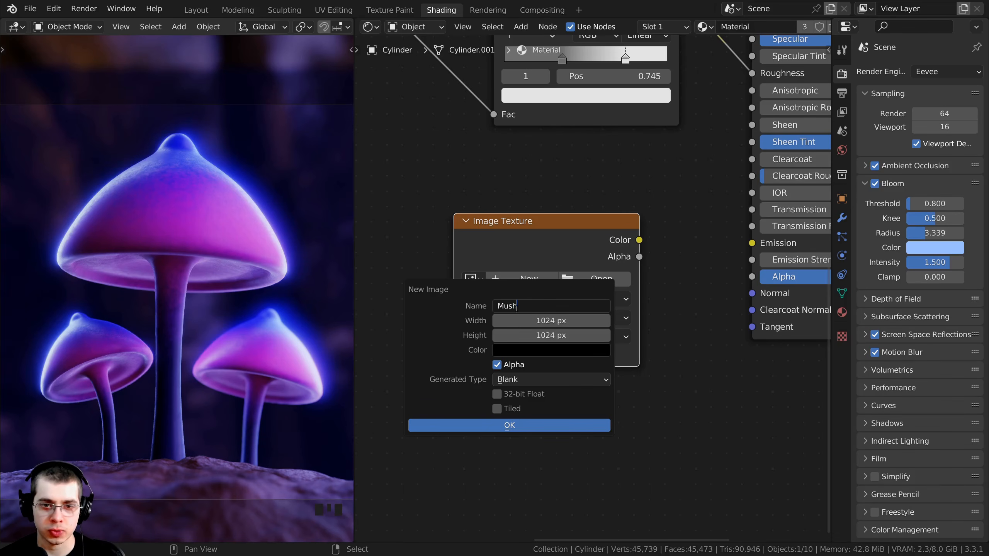
pyautogui.write('room Emit')
pyautogui.press('Return')
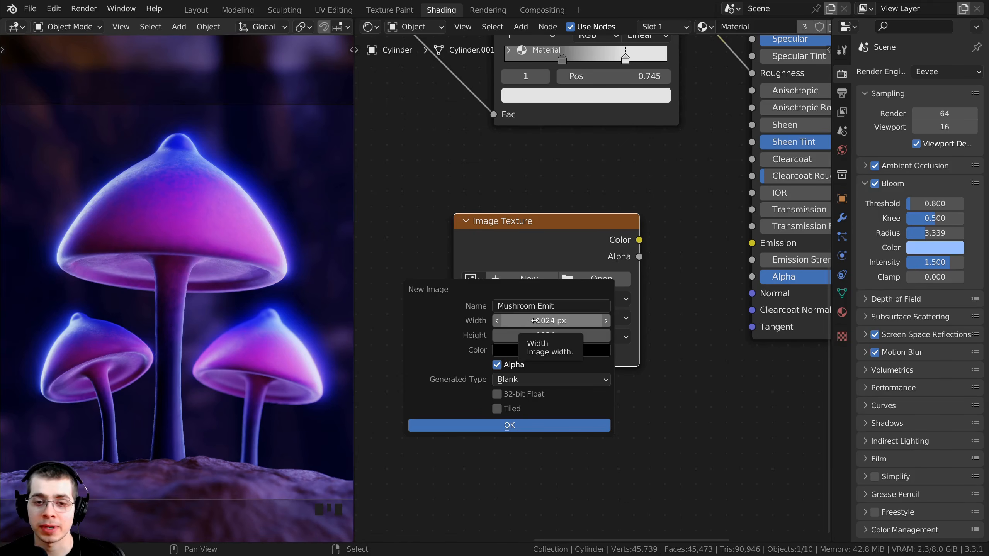
# - Set the new image's width and height to 4096 px and create it with the black fill color
pyautogui.click(534, 320)
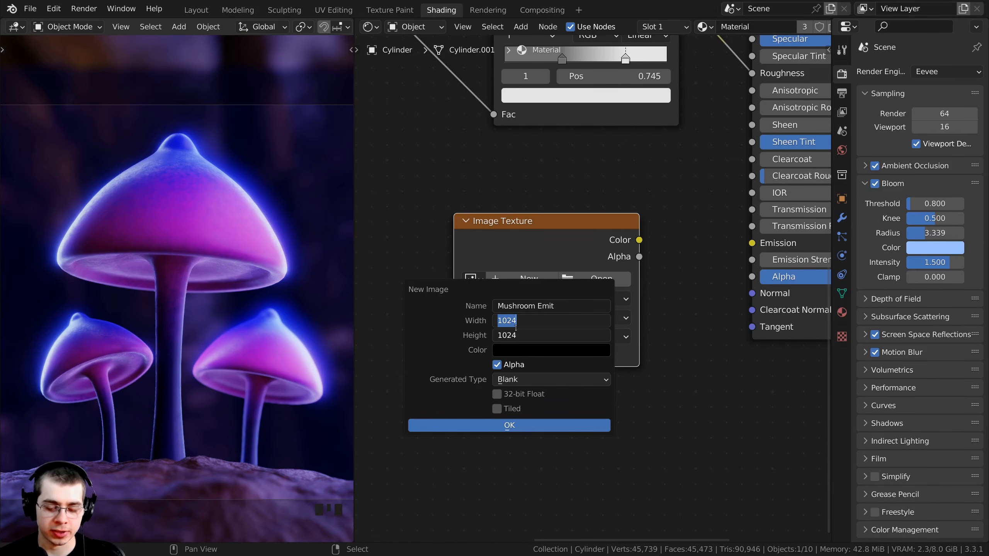
pyautogui.write('4096')
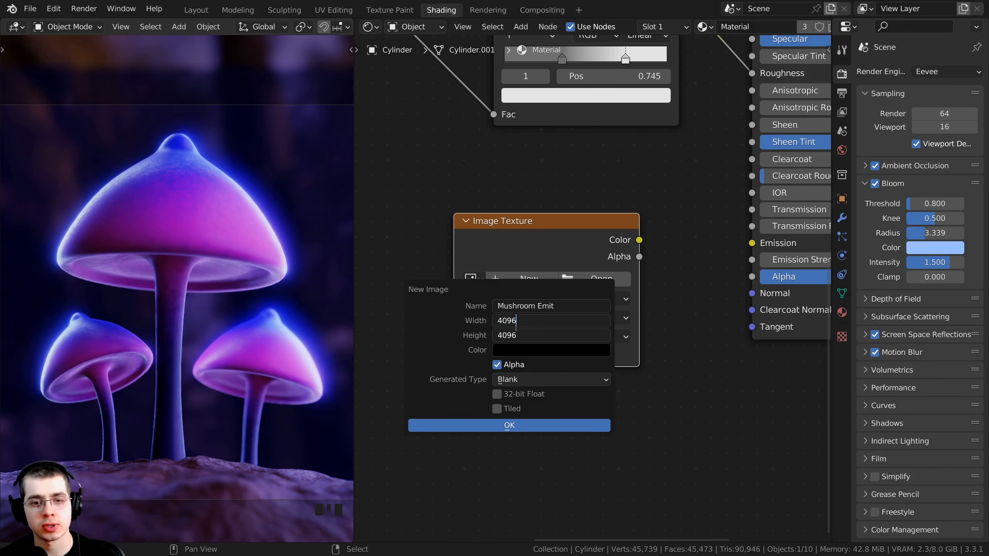
pyautogui.press('Return')
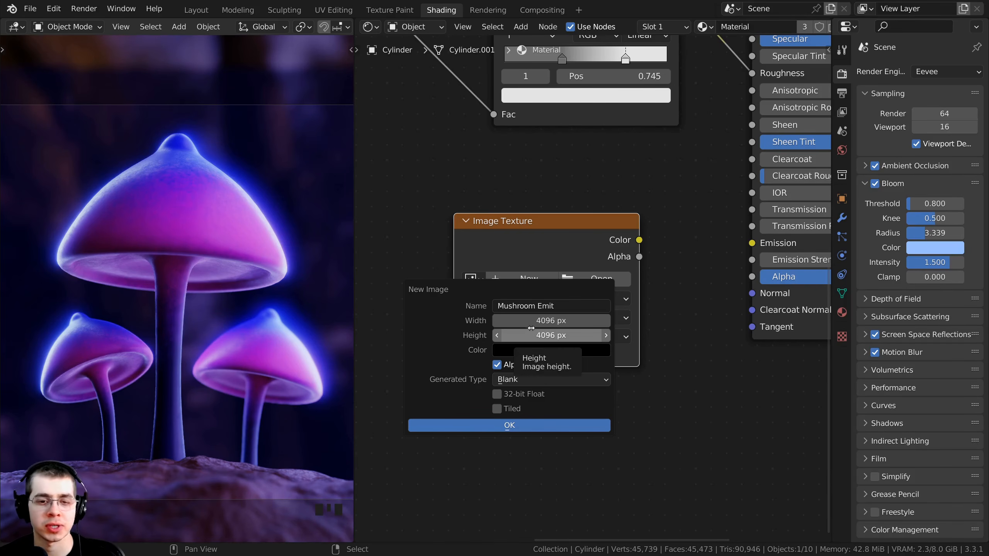
pyautogui.click(510, 351)
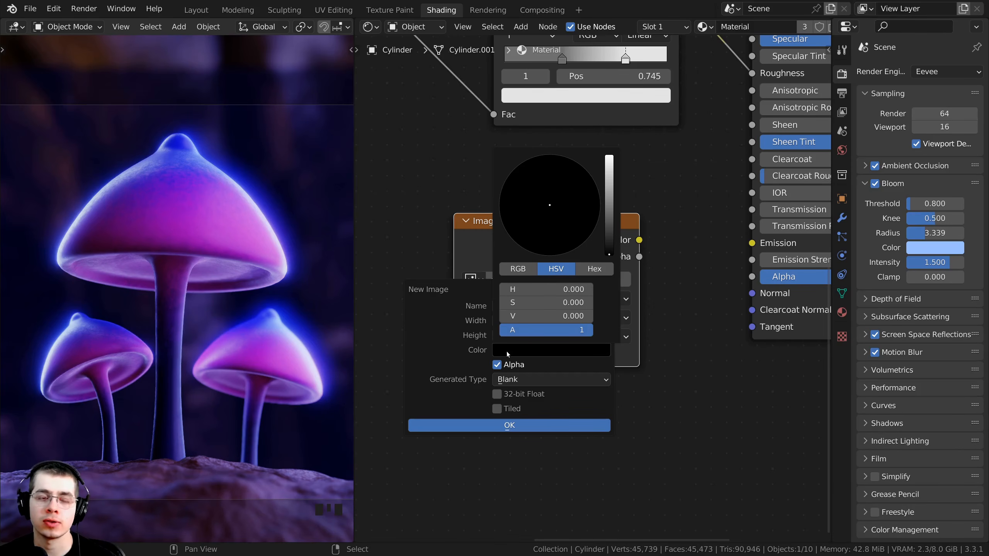
pyautogui.click(483, 424)
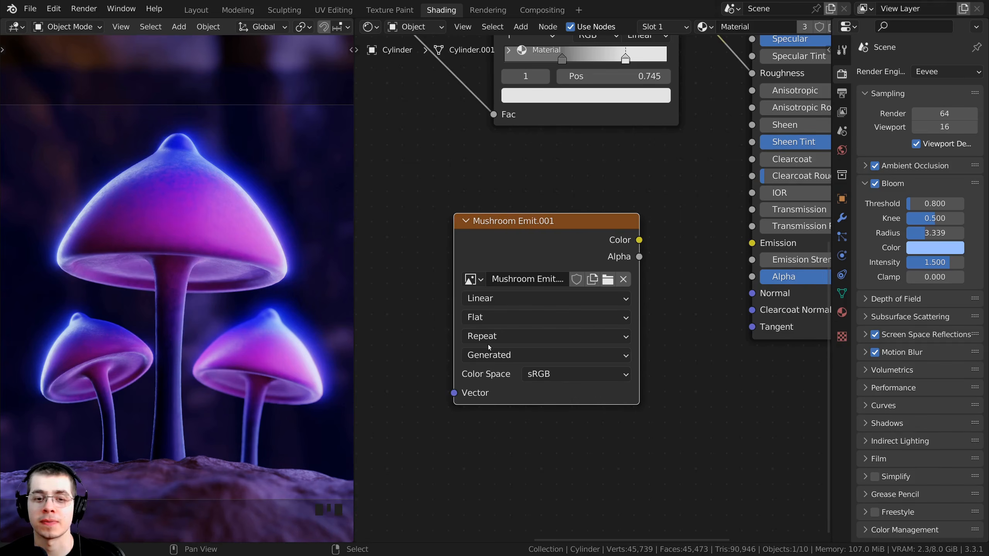
# - Connect the Mushroom Emit image's Color output to the Emission input of the Principled BSDF
pyautogui.moveTo(477, 330); pyautogui.dragTo(476, 323)
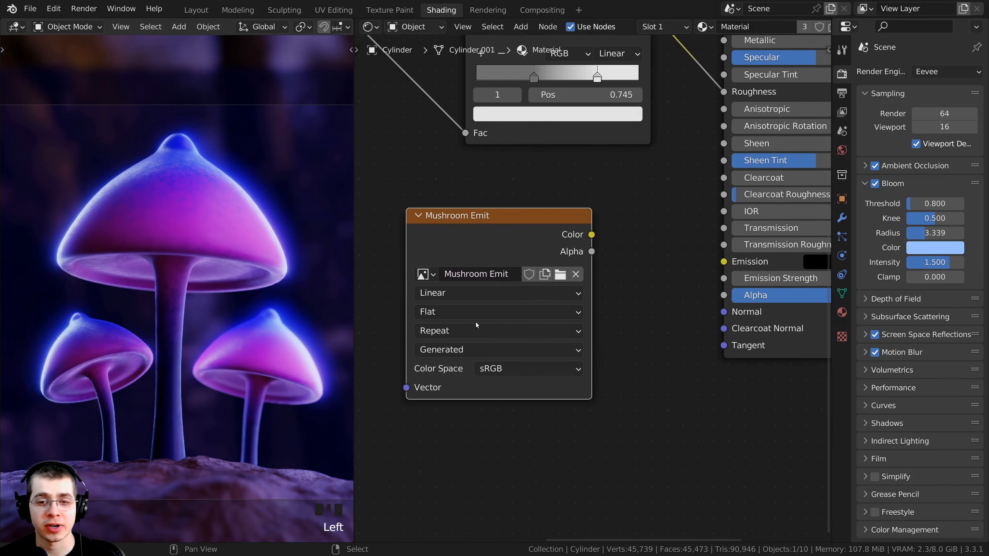
pyautogui.scroll(-2, 523, 239)
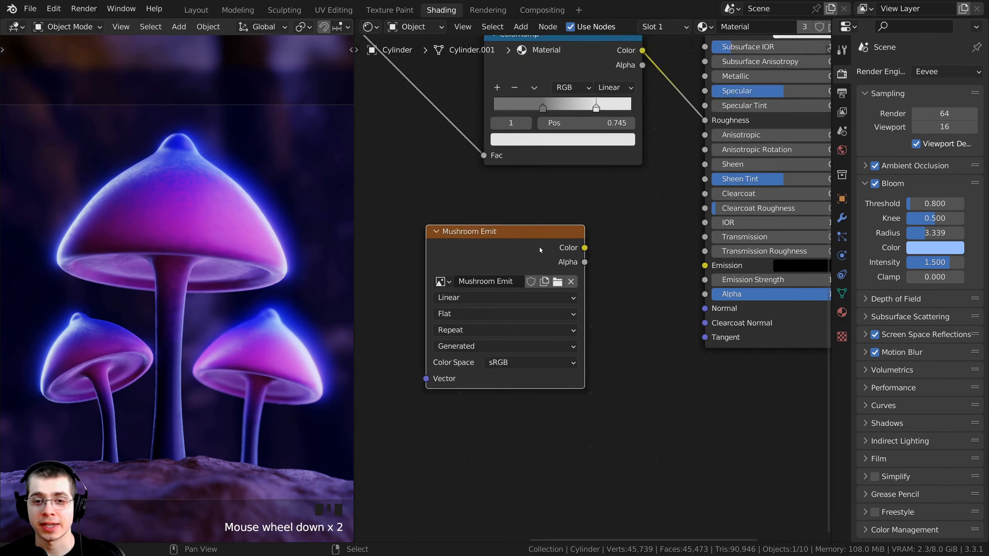
pyautogui.moveTo(539, 247); pyautogui.dragTo(541, 275, button='middle')
pyautogui.moveTo(542, 271); pyautogui.dragTo(648, 292)
pyautogui.press('Home')
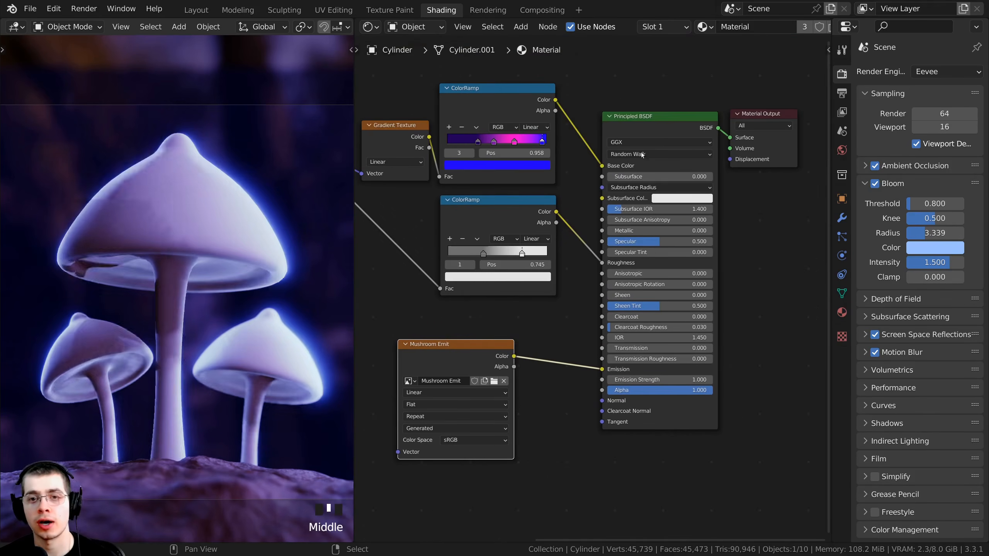
pyautogui.scroll(3, 596, 268)
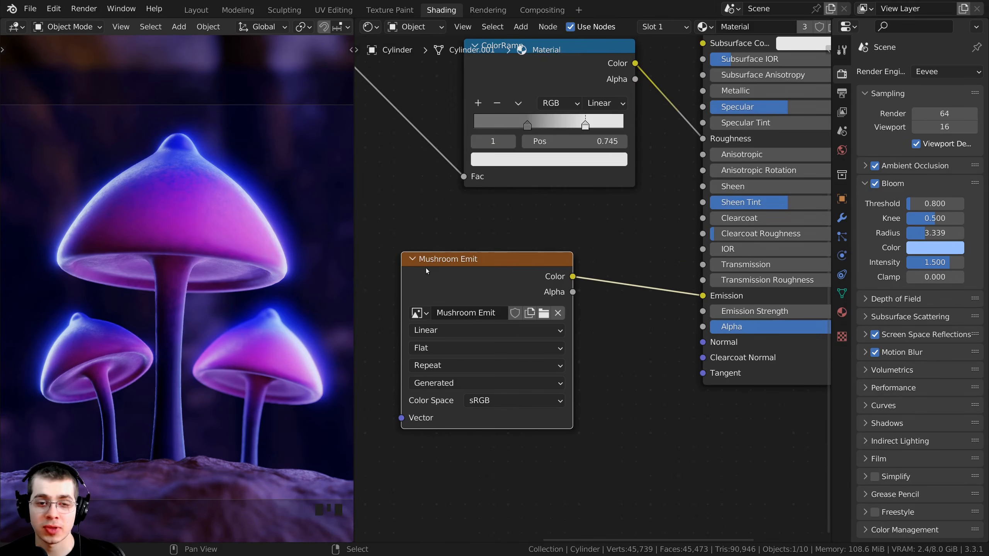
pyautogui.moveTo(715, 278); pyautogui.dragTo(688, 275, button='middle')
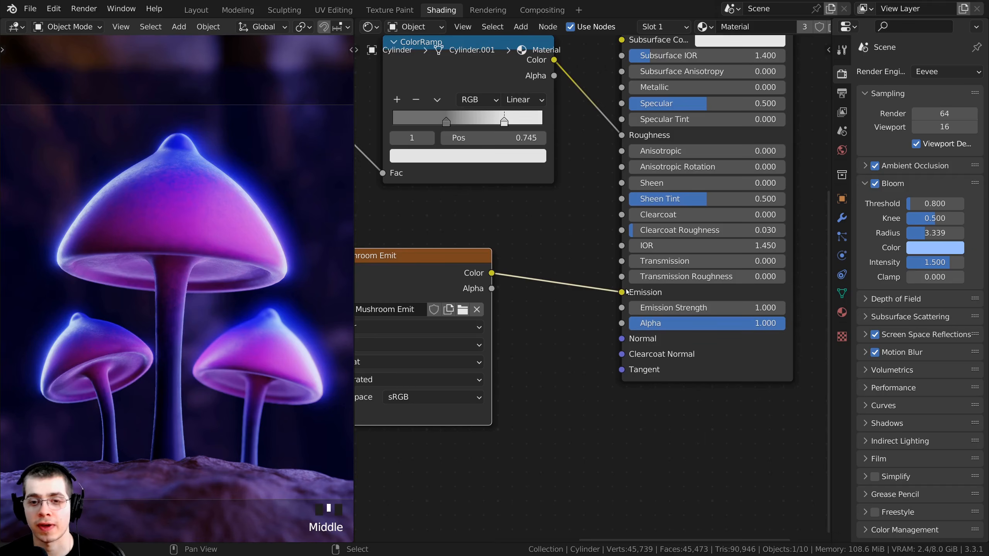
pyautogui.moveTo(617, 325); pyautogui.dragTo(593, 367, button='middle')
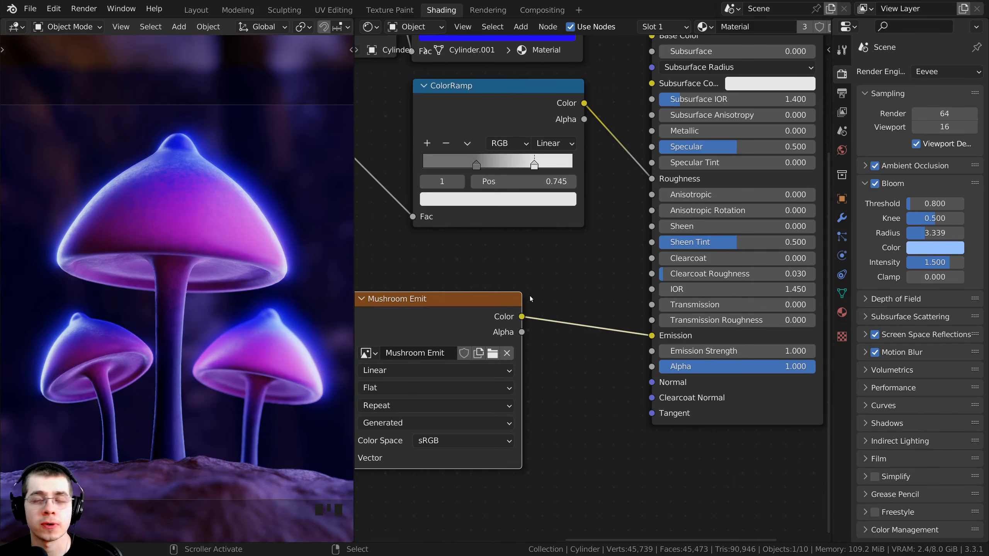
# - Examine the color space options of the Mushroom Emit node and its link to the Emission input
pyautogui.scroll(2, 517, 302)
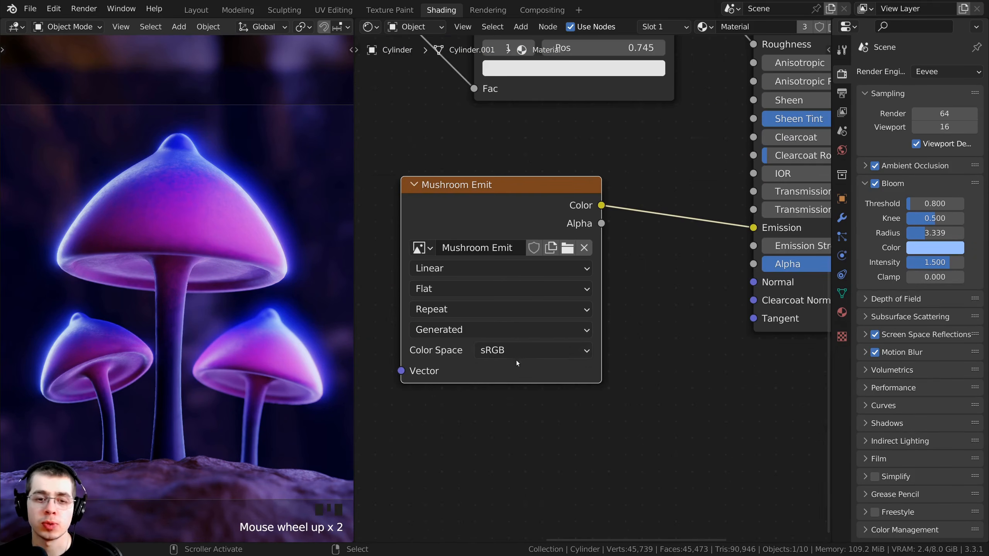
pyautogui.click(501, 350)
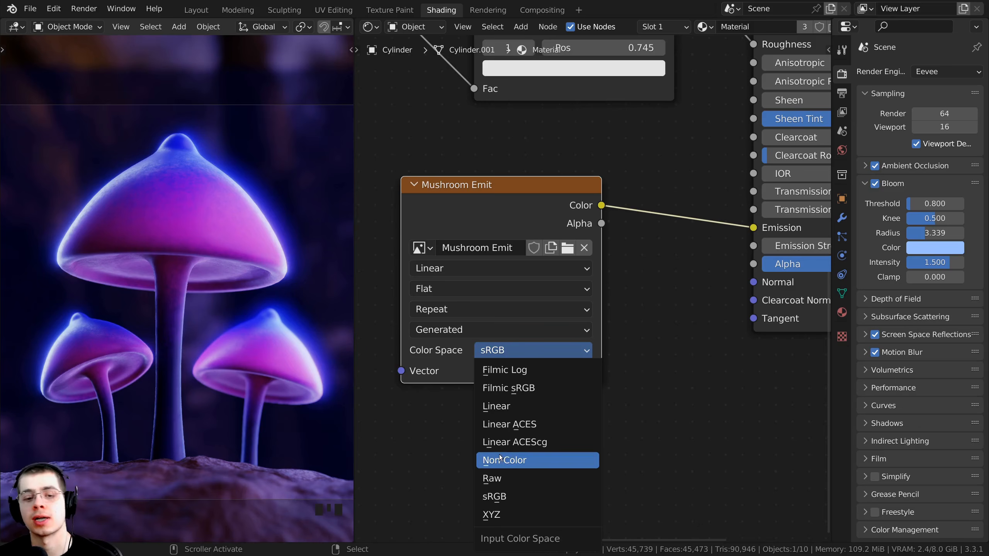
pyautogui.scroll(-2, 495, 179)
pyautogui.moveTo(542, 198); pyautogui.dragTo(470, 243, button='middle')
pyautogui.scroll(3, 646, 275)
pyautogui.moveTo(658, 275); pyautogui.dragTo(547, 289, button='middle')
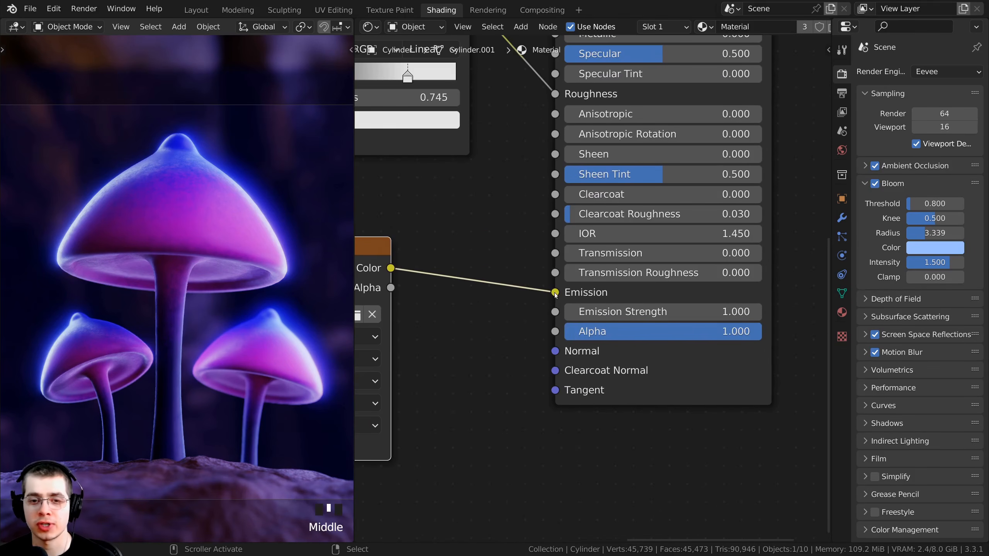
pyautogui.moveTo(555, 293)
pyautogui.mouseDown()
pyautogui.moveTo(537, 287)
pyautogui.moveTo(556, 292)
pyautogui.mouseUp()
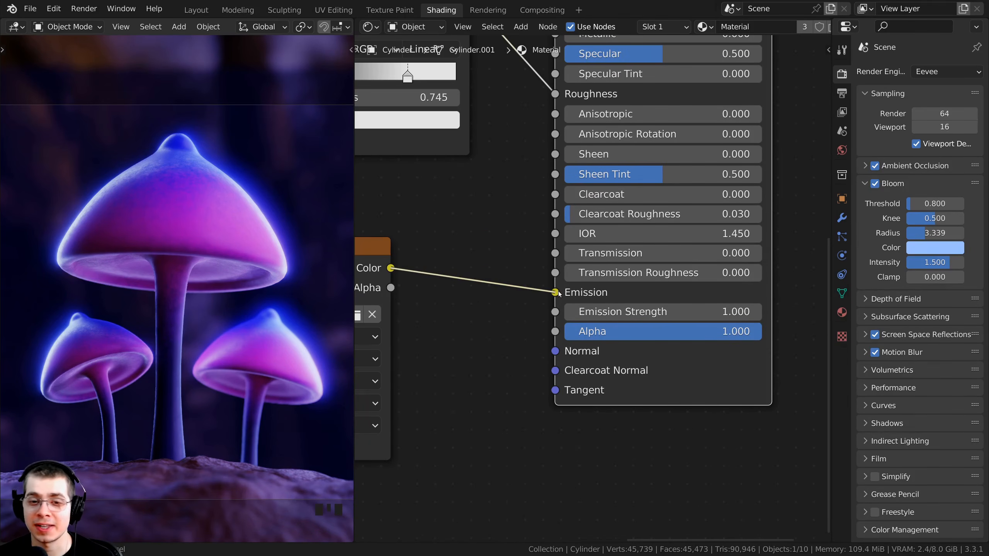
# - Choose sRGB as the Mushroom Emit node's color space and move the node slightly closer to the Principled BSDF
pyautogui.scroll(-2, 571, 295)
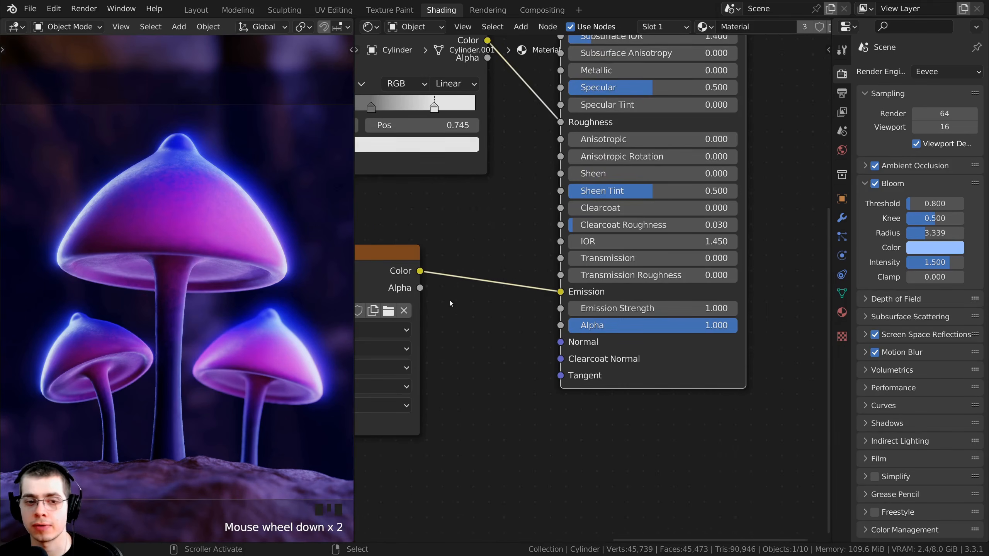
pyautogui.moveTo(448, 300); pyautogui.dragTo(525, 286, button='middle')
pyautogui.moveTo(502, 286); pyautogui.dragTo(644, 239, button='middle')
pyautogui.moveTo(491, 220)
pyautogui.mouseDown()
pyautogui.moveTo(516, 217)
pyautogui.moveTo(506, 216)
pyautogui.mouseUp()
pyautogui.moveTo(563, 214); pyautogui.dragTo(567, 214)
pyautogui.moveTo(504, 201); pyautogui.dragTo(463, 215, button='middle')
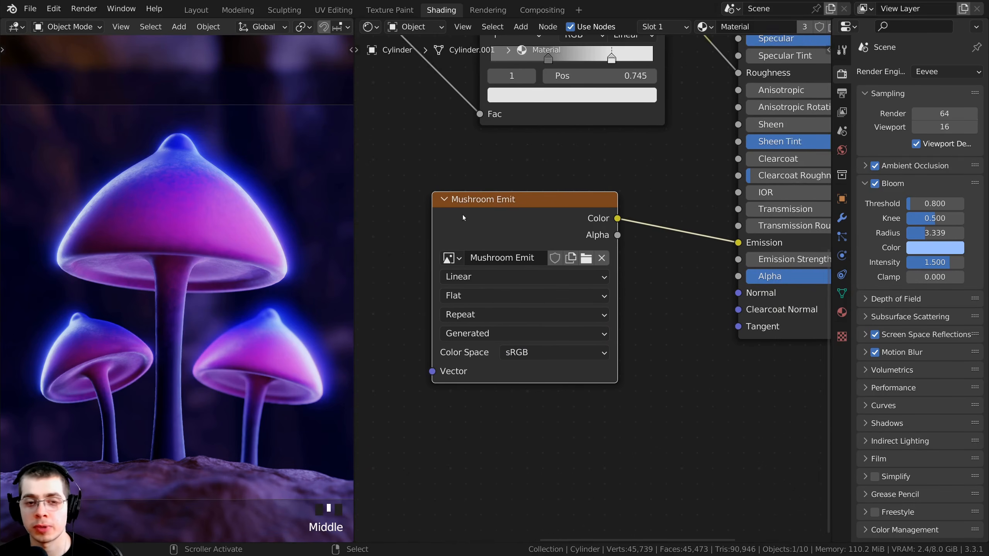
pyautogui.click(531, 353)
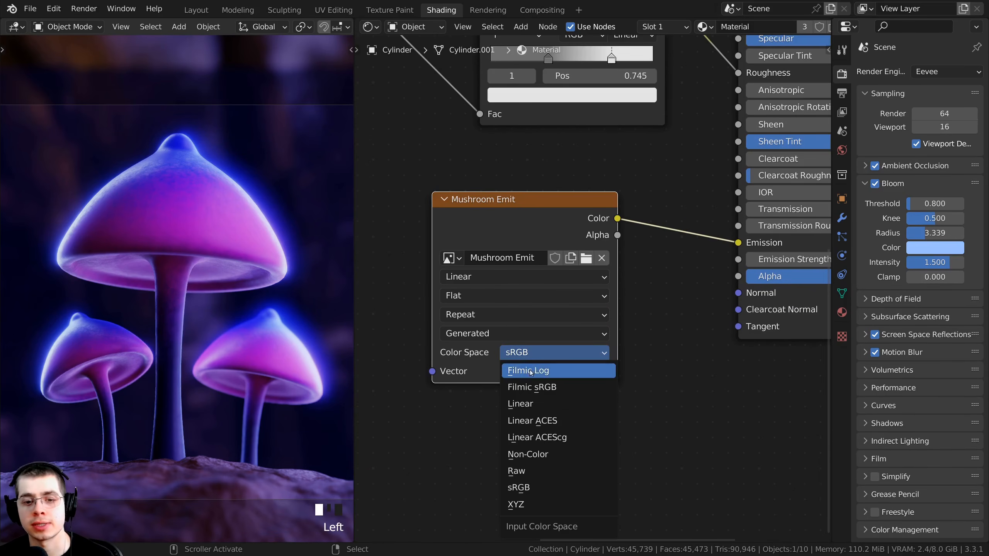
pyautogui.click(519, 488)
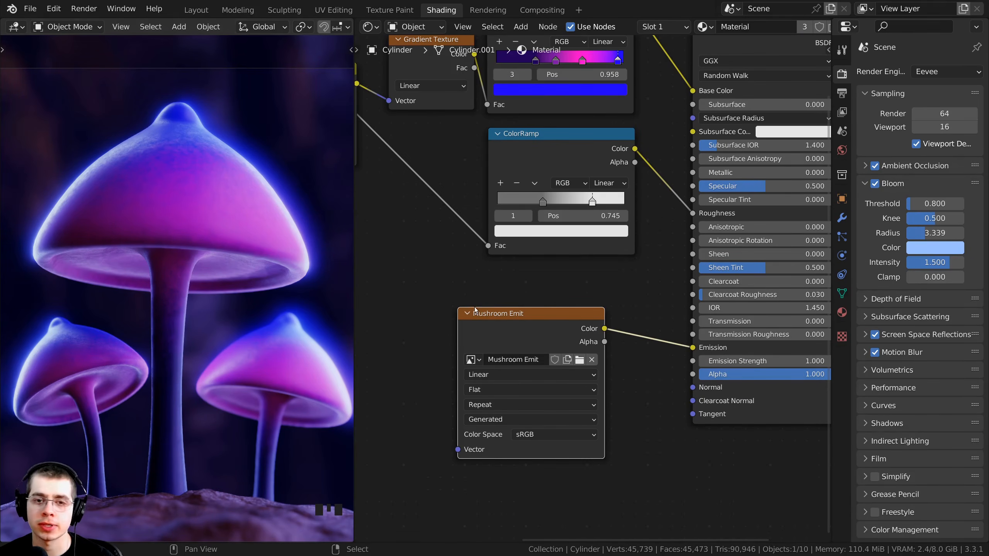
pyautogui.moveTo(463, 362); pyautogui.dragTo(480, 349)
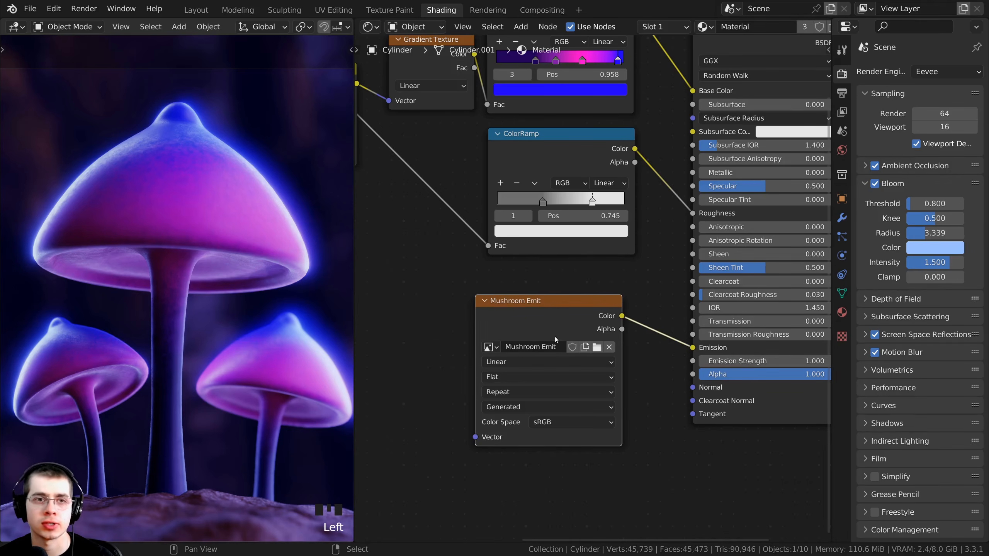
# - Switch to the UV Editing workspace and select the whole large mushroom mesh to inspect its UV layout and seams
pyautogui.click(326, 10)
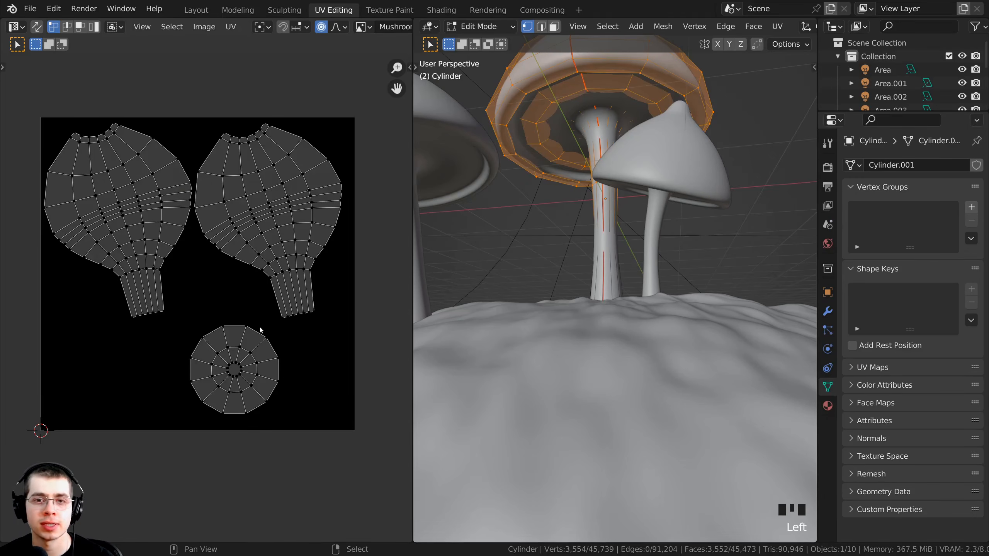
pyautogui.press('a')
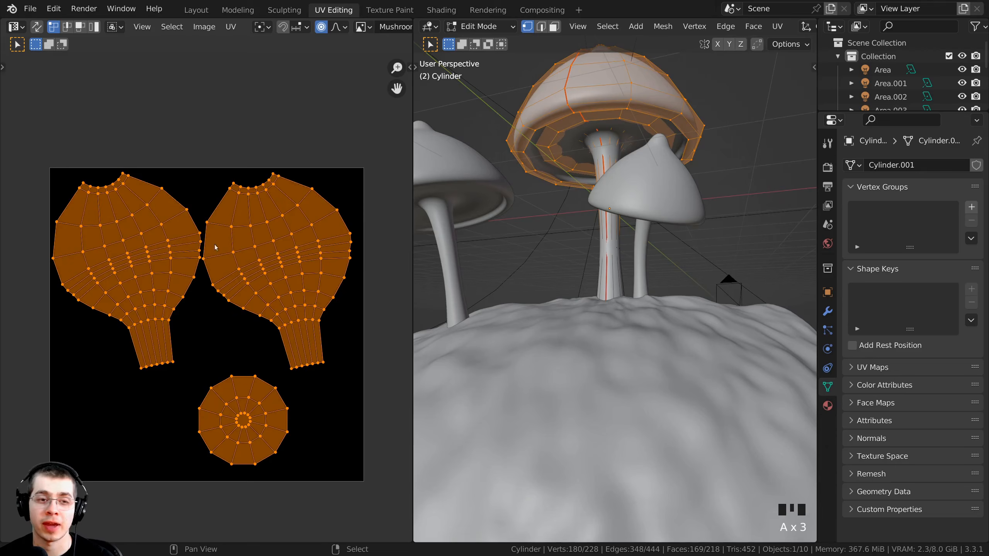
pyautogui.scroll(-3, 578, 227)
pyautogui.moveTo(578, 226); pyautogui.dragTo(577, 247, button='middle')
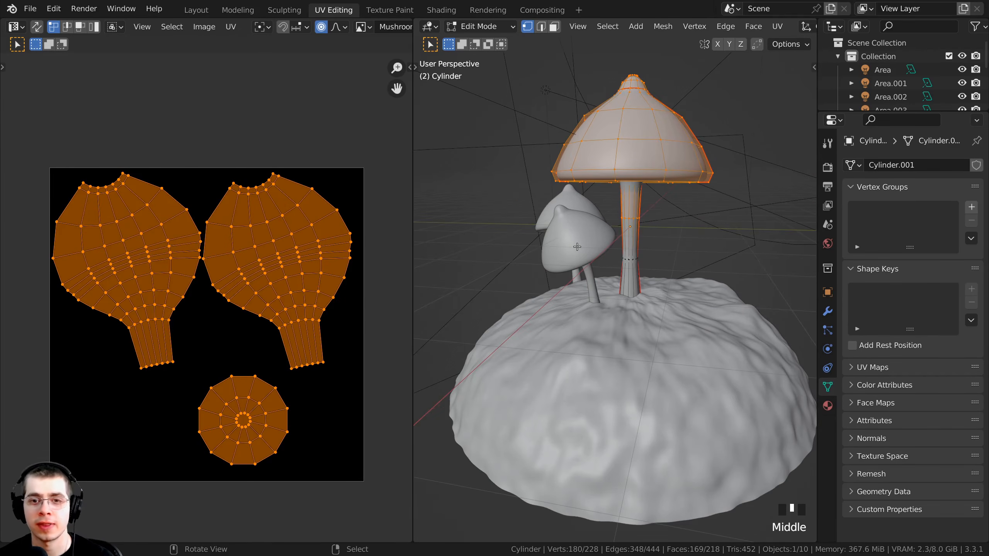
pyautogui.press('KP_Decimal')
pyautogui.press('a')
pyautogui.scroll(-2, 607, 308)
pyautogui.moveTo(607, 307); pyautogui.dragTo(619, 230, button='middle')
pyautogui.scroll(3, 633, 317)
pyautogui.scroll(3, 619, 230)
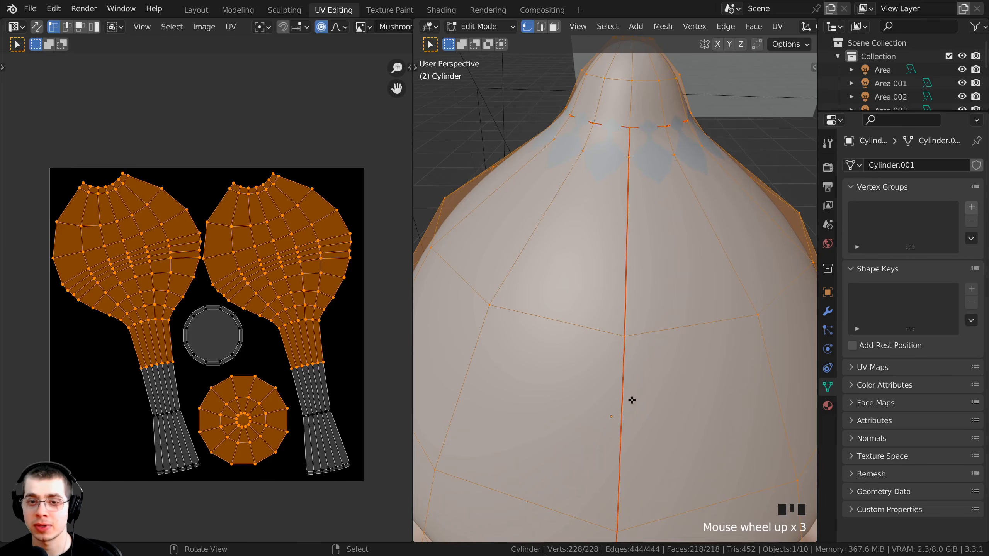
# - Examine the seams around the mushroom cap and tip against the UV islands with the whole mesh selected
pyautogui.scroll(-2, 632, 401)
pyautogui.moveTo(632, 401); pyautogui.dragTo(609, 48, button='middle')
pyautogui.scroll(-2, 590, 304)
pyautogui.moveTo(642, 185); pyautogui.dragTo(639, 245, button='middle')
pyautogui.press('a')
pyautogui.press('a')
pyautogui.scroll(2, 640, 233)
pyautogui.press('a')
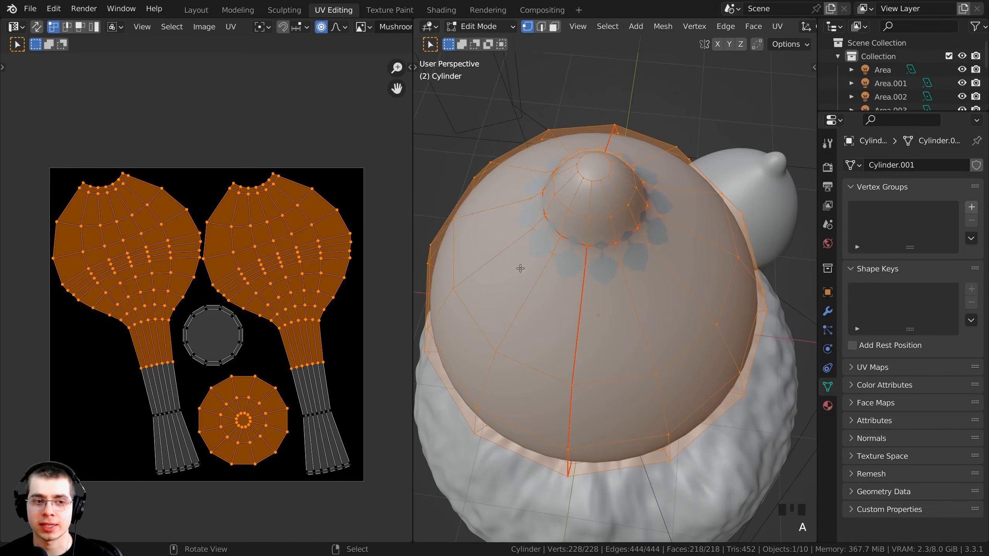
pyautogui.scroll(-1, 506, 255)
pyautogui.press('a')
pyautogui.press('a')
pyautogui.press('a')
pyautogui.scroll(1, 222, 265)
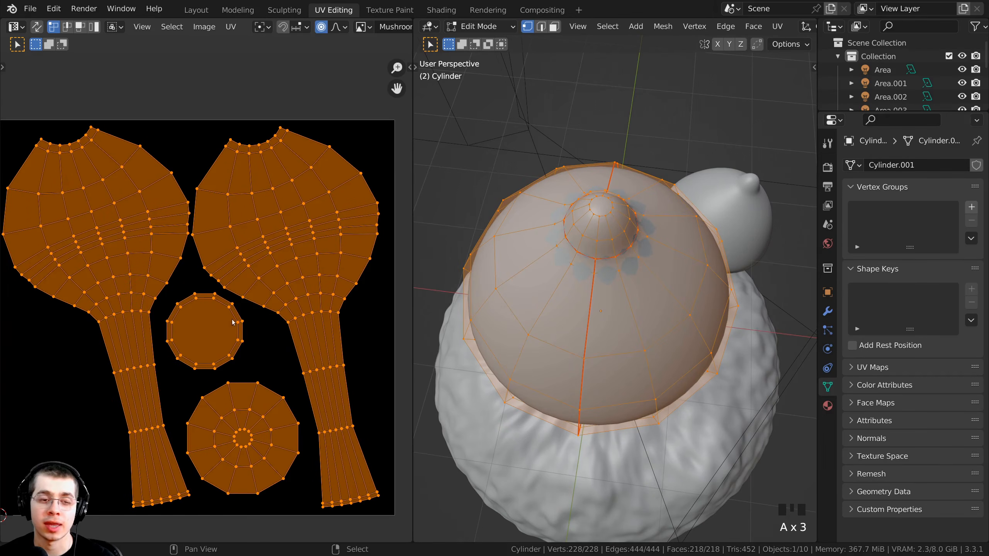
pyautogui.moveTo(151, 151); pyautogui.dragTo(169, 145, button='middle')
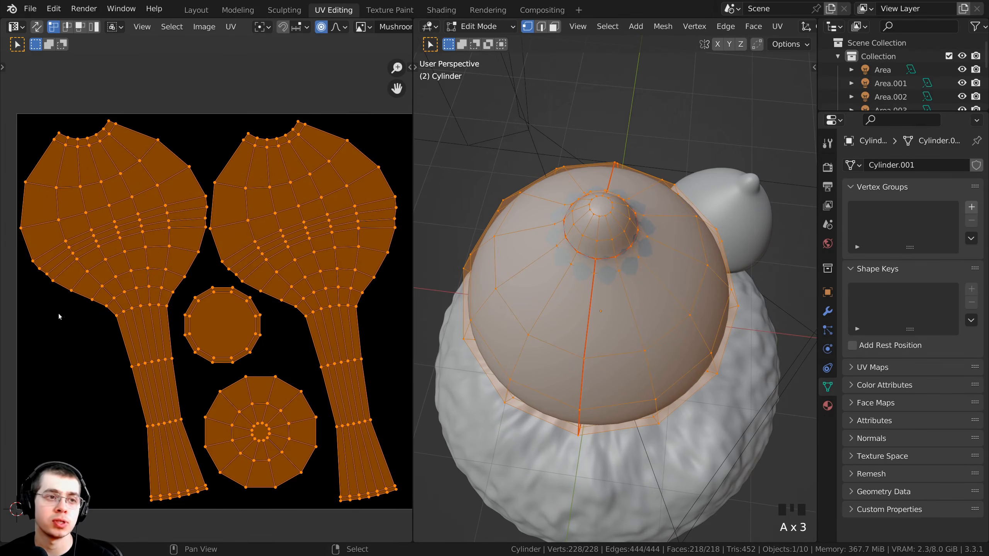
pyautogui.moveTo(279, 266); pyautogui.dragTo(301, 249, button='middle')
pyautogui.moveTo(651, 323); pyautogui.dragTo(674, 277, button='middle')
pyautogui.scroll(-2, 725, 225)
pyautogui.scroll(1, 674, 277)
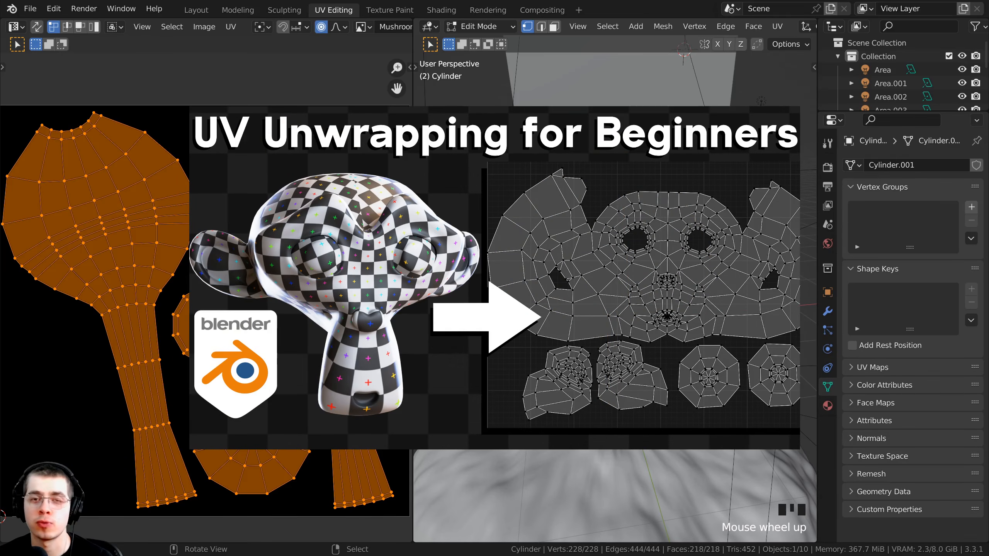
pyautogui.moveTo(673, 277); pyautogui.dragTo(654, 269, button='middle')
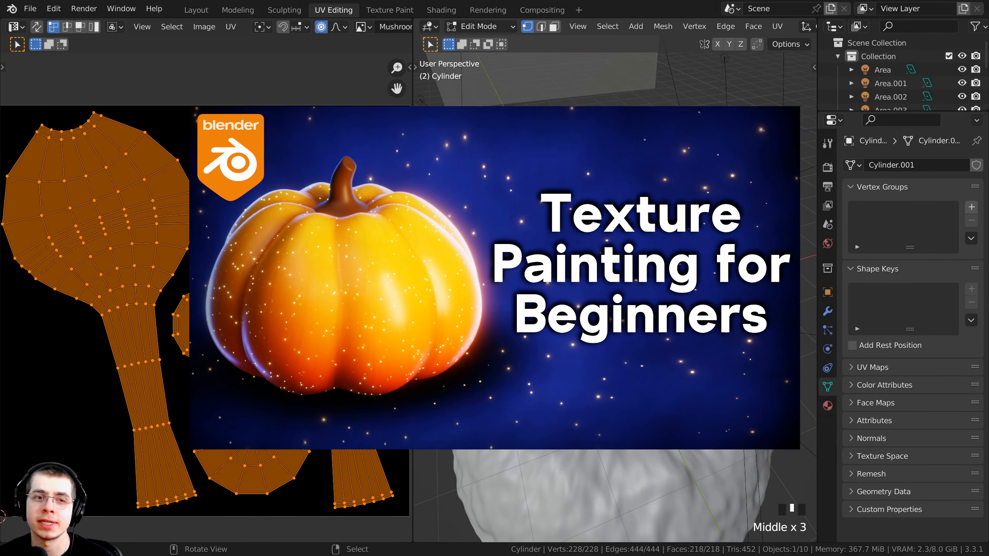
pyautogui.moveTo(662, 280); pyautogui.dragTo(623, 271, button='middle')
pyautogui.scroll(1, 623, 271)
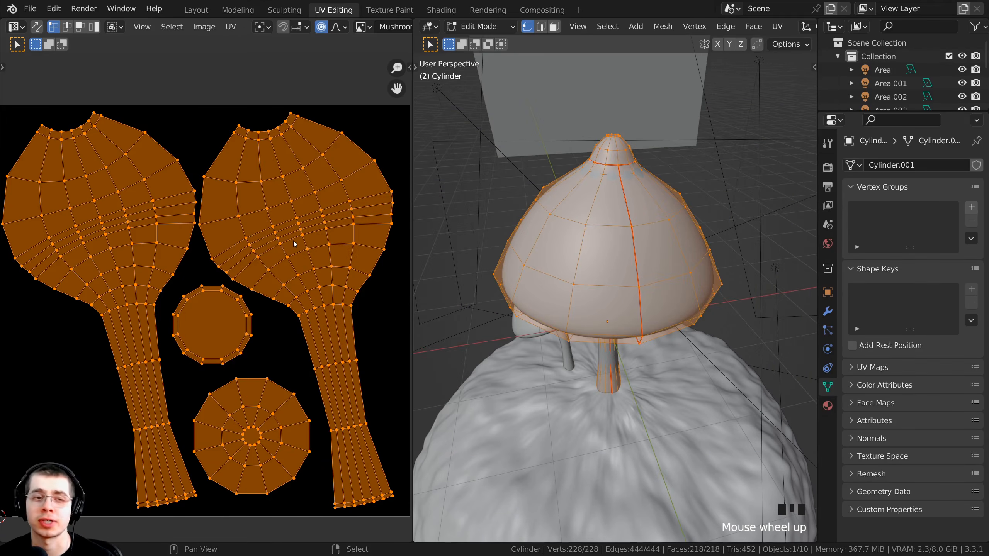
pyautogui.moveTo(293, 243); pyautogui.dragTo(290, 241, button='middle')
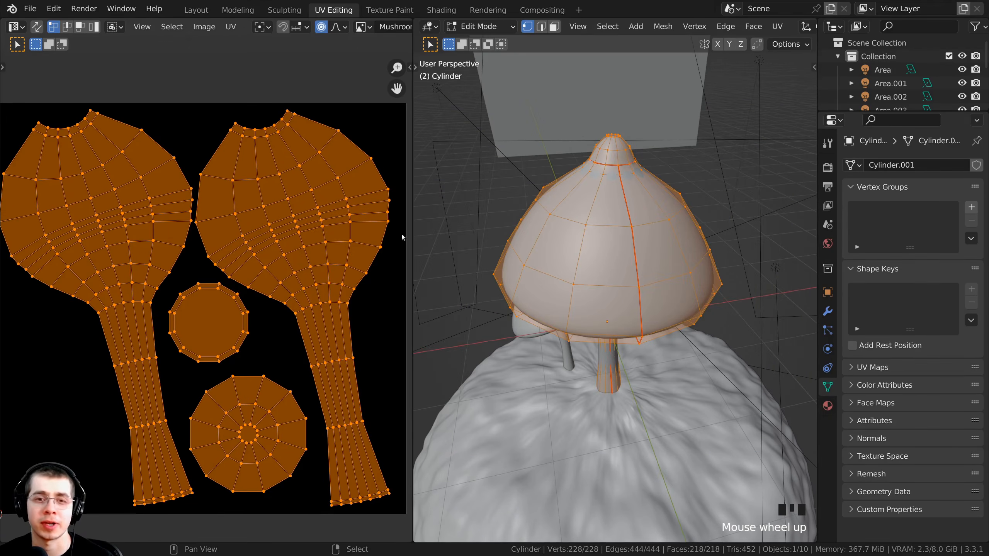
pyautogui.press('g')
pyautogui.rightClick(208, 222)
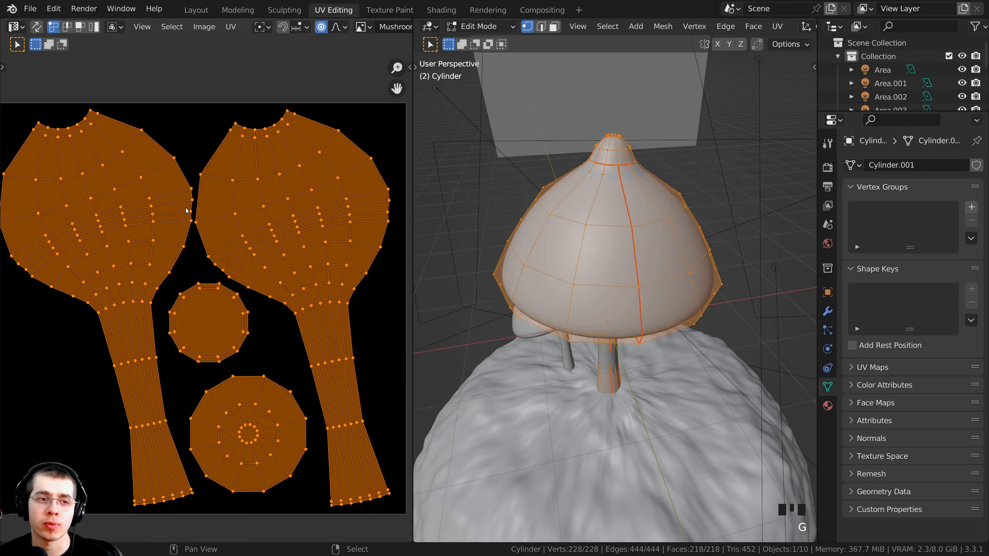
pyautogui.scroll(6, 186, 211)
pyautogui.scroll(-7, 209, 286)
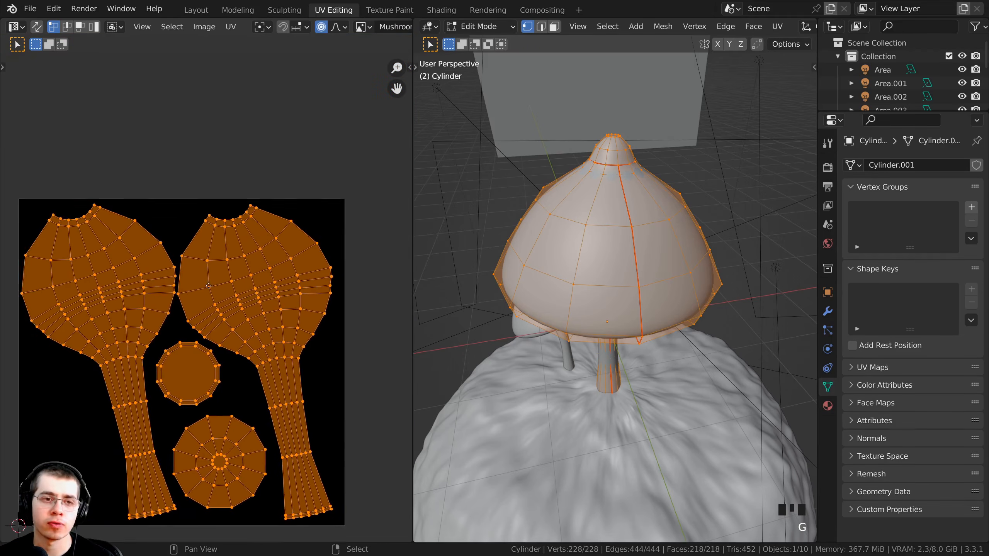
pyautogui.press('g')
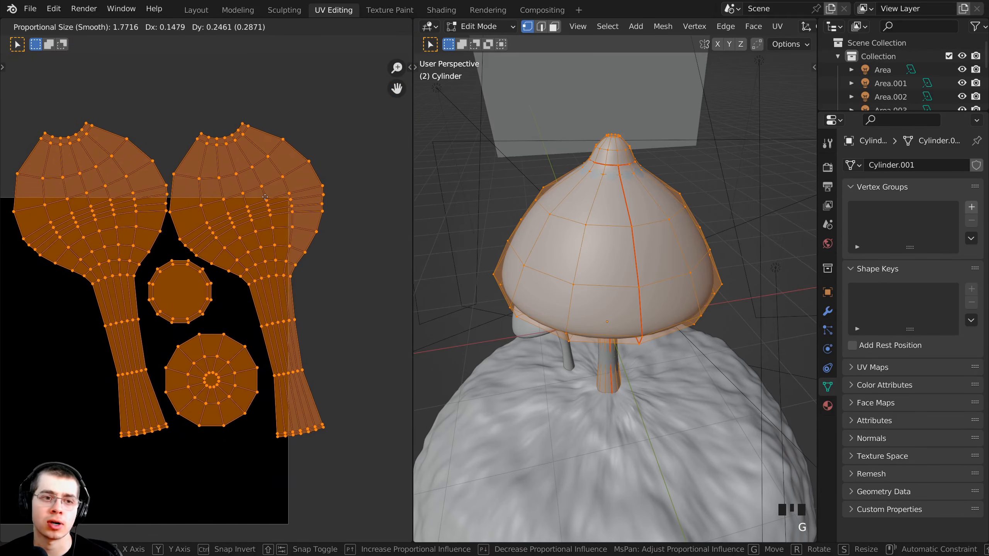
pyautogui.rightClick(205, 203)
pyautogui.moveTo(235, 484); pyautogui.dragTo(325, 455, button='middle')
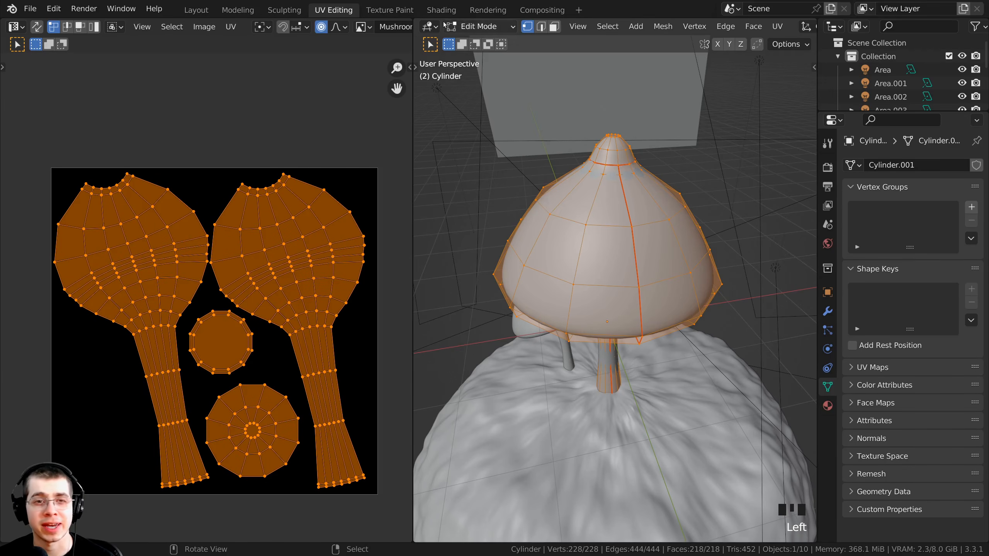
# - Switch to the Texture Paint workspace in Texture Paint mode and widen the image area to show the full UV layout
pyautogui.click(382, 10)
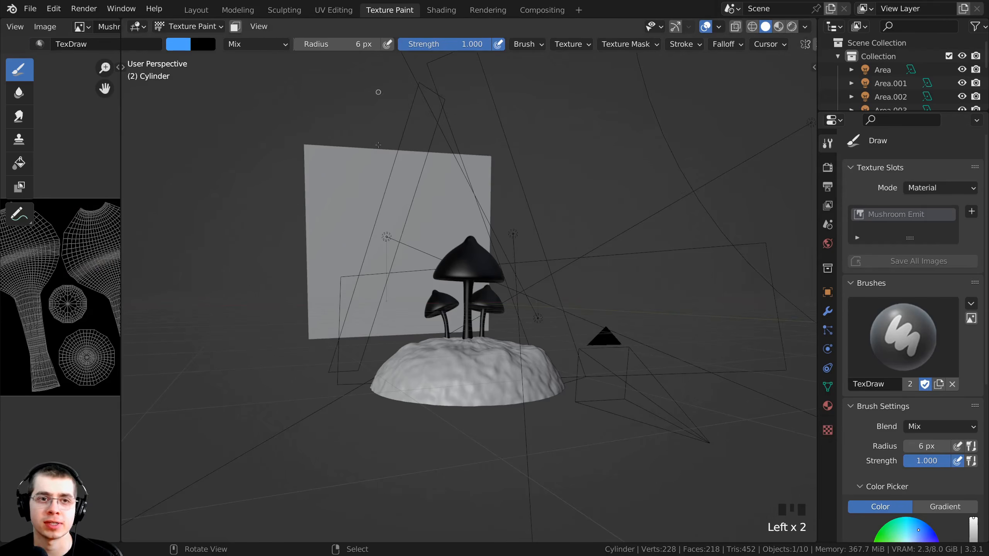
pyautogui.click(171, 27)
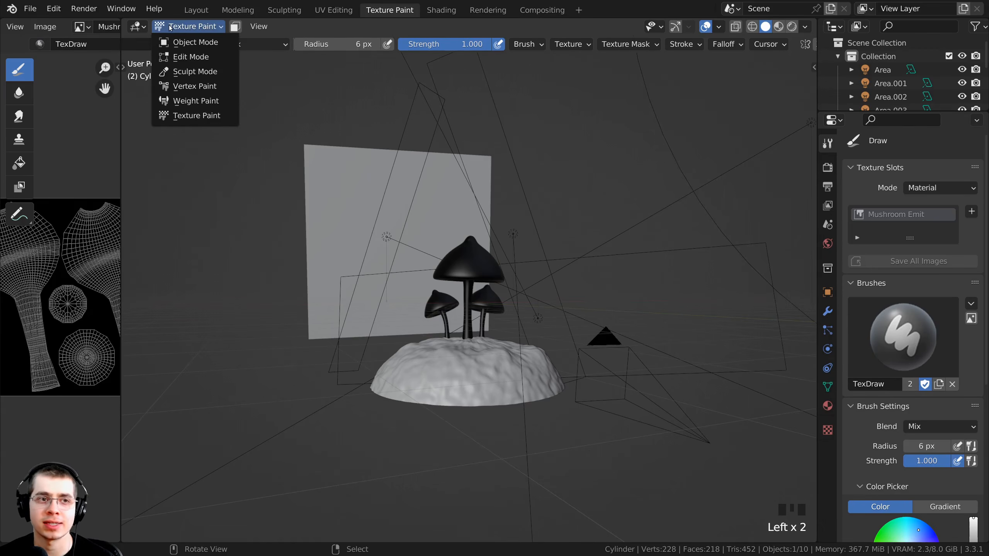
pyautogui.click(206, 118)
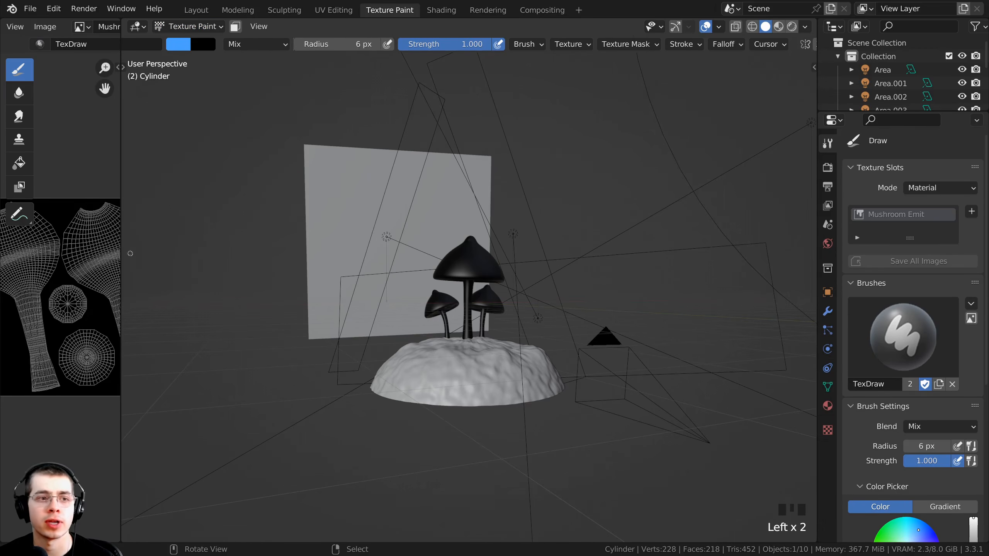
pyautogui.moveTo(120, 247); pyautogui.dragTo(343, 247)
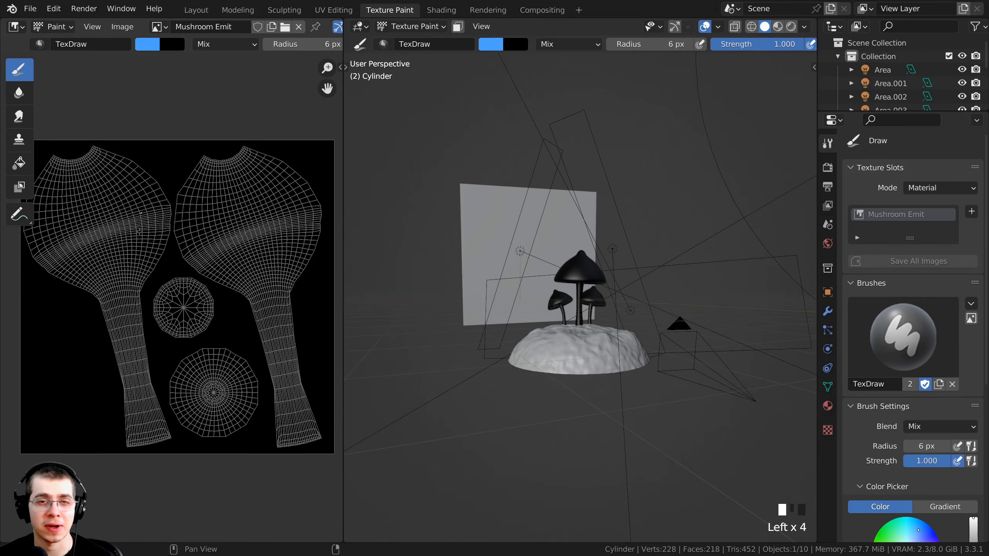
# - In Object Mode, hide every object except the large mushroom and select that mushroom again
pyautogui.moveTo(576, 271); pyautogui.dragTo(510, 280, button='middle')
pyautogui.scroll(4, 510, 280)
pyautogui.keyDown('shift'); pyautogui.moveTo(545, 249); pyautogui.dragTo(663, 239, button='middle'); pyautogui.keyUp('shift')
pyautogui.scroll(4, 584, 253)
pyautogui.moveTo(485, 213); pyautogui.dragTo(571, 245, button='middle')
pyautogui.scroll(2, 578, 274)
pyautogui.rightClick(614, 319)
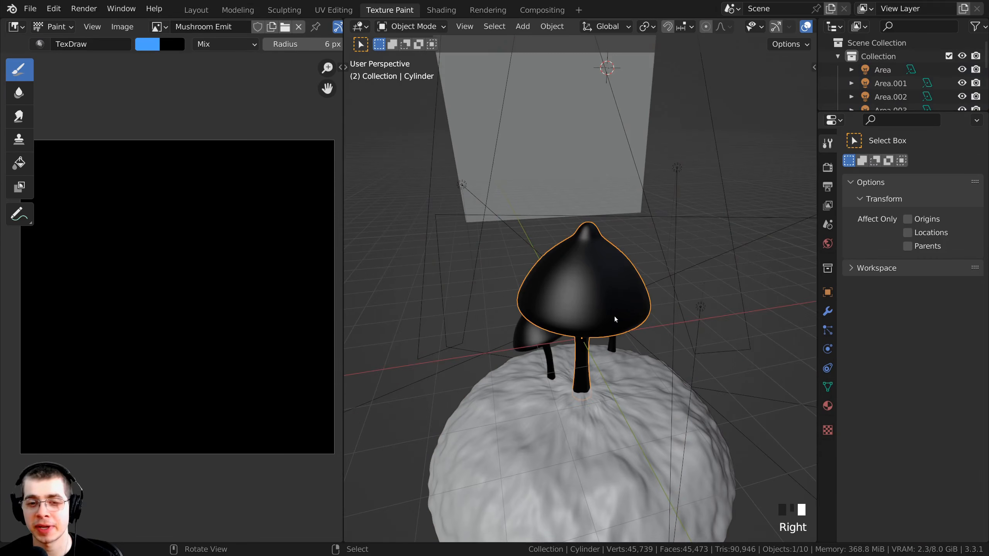
pyautogui.hotkey('ctrl', 'i')
pyautogui.moveTo(543, 333); pyautogui.dragTo(613, 314, button='middle')
pyautogui.scroll(1, 612, 312)
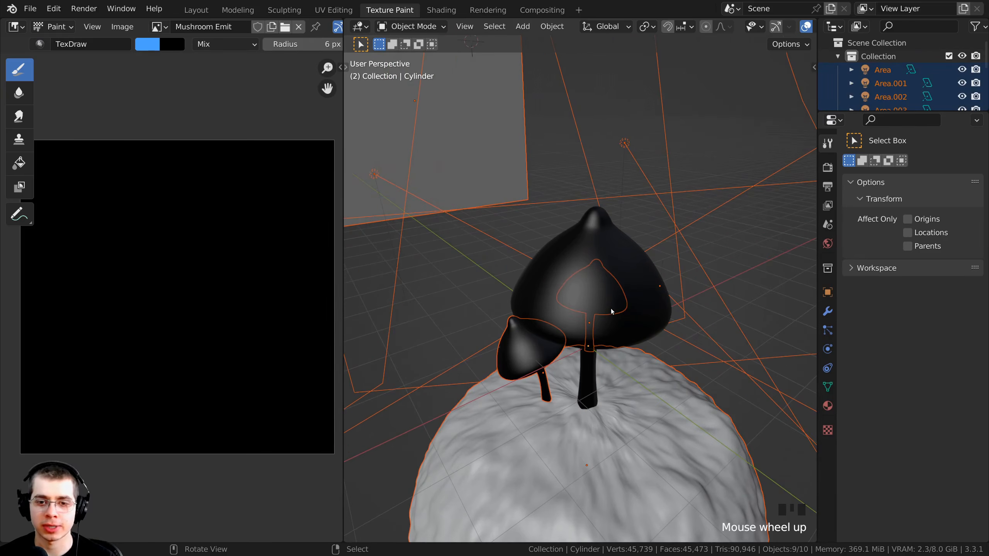
pyautogui.press('h')
pyautogui.rightClick(610, 286)
pyautogui.keyDown('shift'); pyautogui.scroll(1, 553, 272); pyautogui.keyUp('shift')
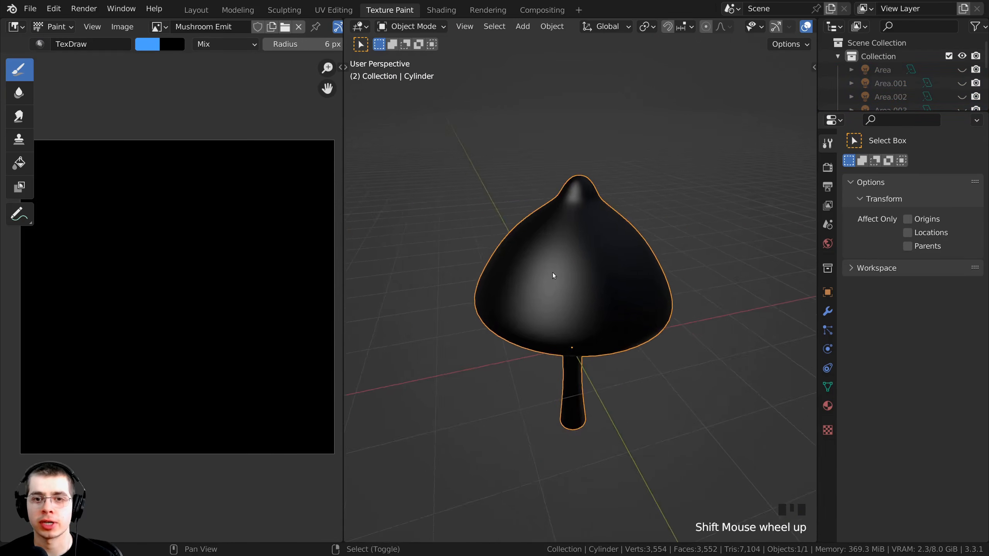
# - Return to Texture Paint mode with a white 30 px brush, paint a trial stroke on the cap and undo it
pyautogui.scroll(3, 532, 264)
pyautogui.scroll(-2, 543, 253)
pyautogui.moveTo(543, 253); pyautogui.dragTo(558, 240, button='middle')
pyautogui.moveTo(475, 215)
pyautogui.mouseDown()
pyautogui.moveTo(386, 278)
pyautogui.moveTo(370, 316)
pyautogui.moveTo(407, 346)
pyautogui.mouseUp()
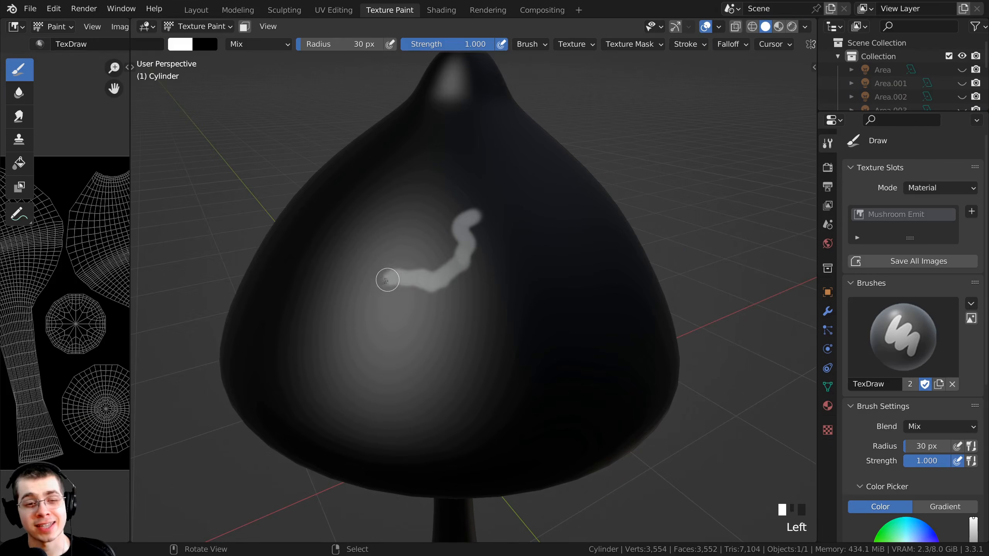
pyautogui.moveTo(407, 346)
pyautogui.keyDown('ctrl'); pyautogui.mouseDown(button='middle')
pyautogui.moveTo(397, 342)
pyautogui.moveTo(396, 299)
pyautogui.moveTo(416, 305)
pyautogui.moveTo(392, 283)
pyautogui.mouseUp(button='middle'); pyautogui.keyUp('ctrl')
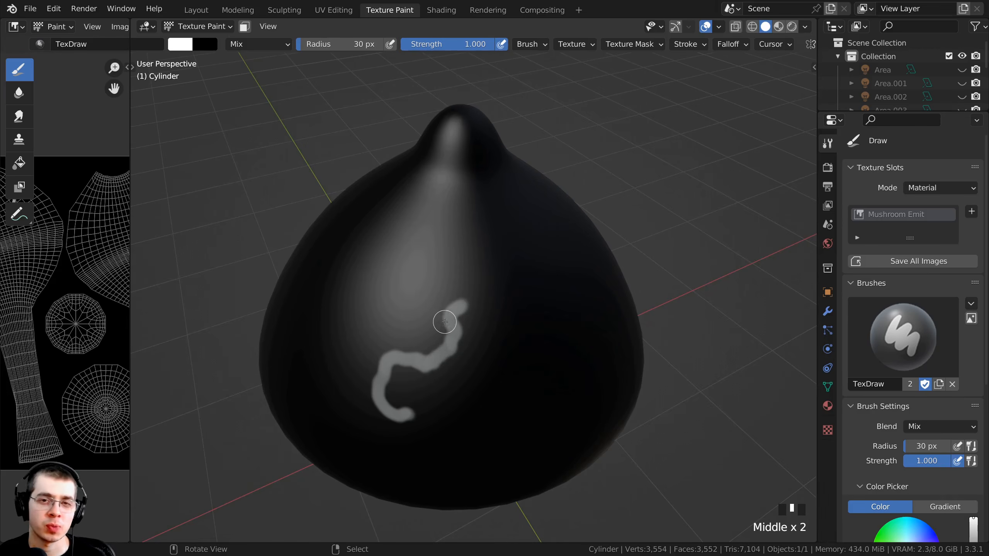
pyautogui.moveTo(445, 322)
pyautogui.mouseDown(button='middle')
pyautogui.moveTo(460, 308)
pyautogui.moveTo(462, 275)
pyautogui.mouseUp(button='middle')
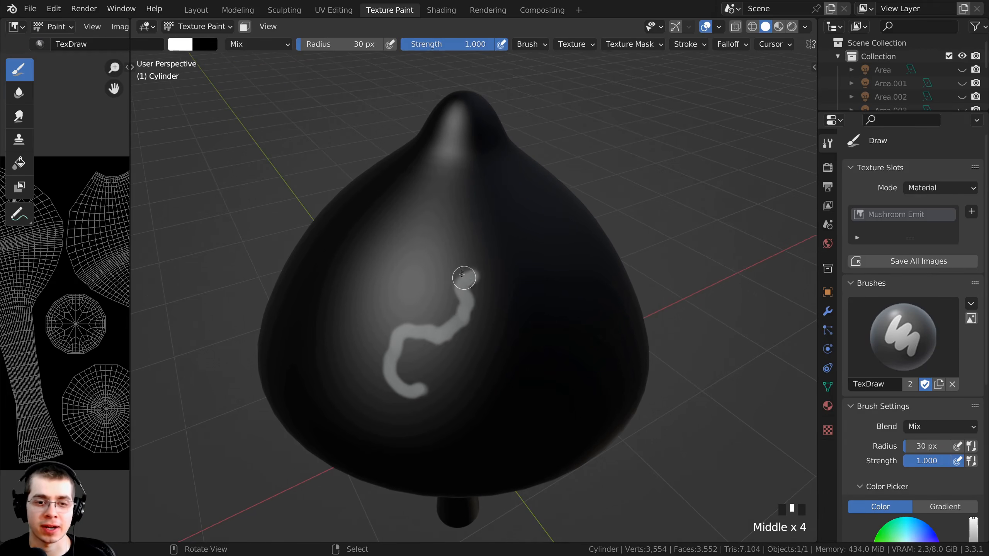
pyautogui.hotkey('ctrl', 'z')
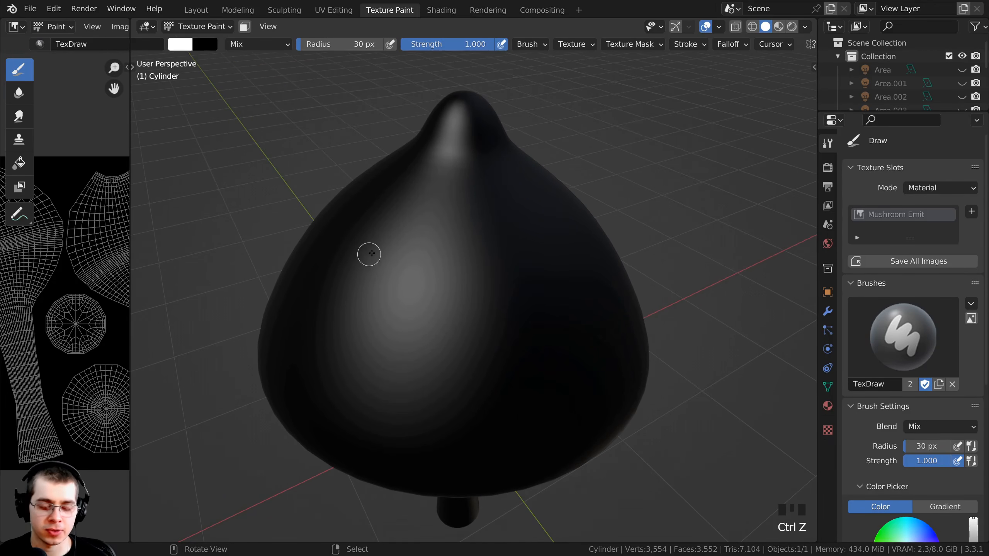
# - Switch the viewport to Material Preview shading and undo the last trial brush stroke
pyautogui.press('z')
pyautogui.press('z')
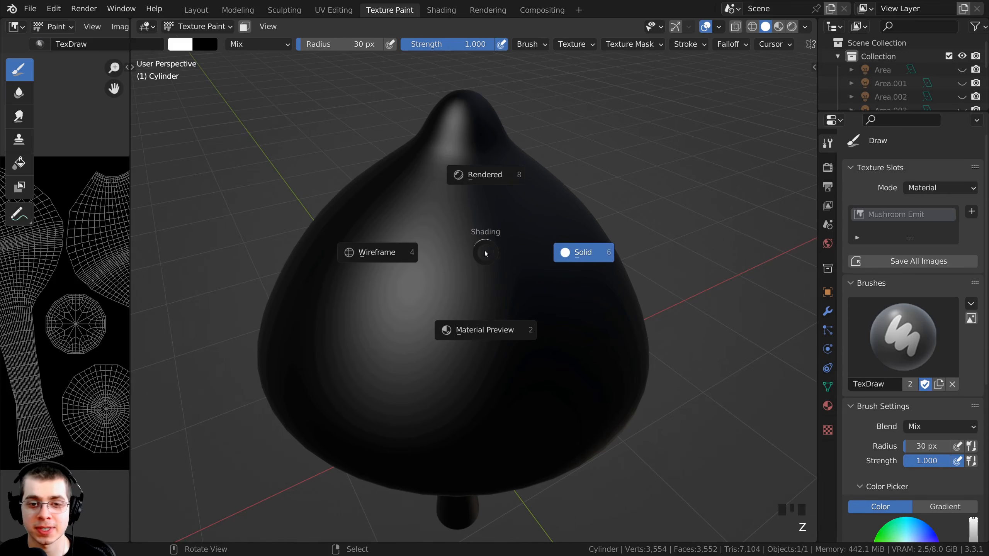
pyautogui.press('z')
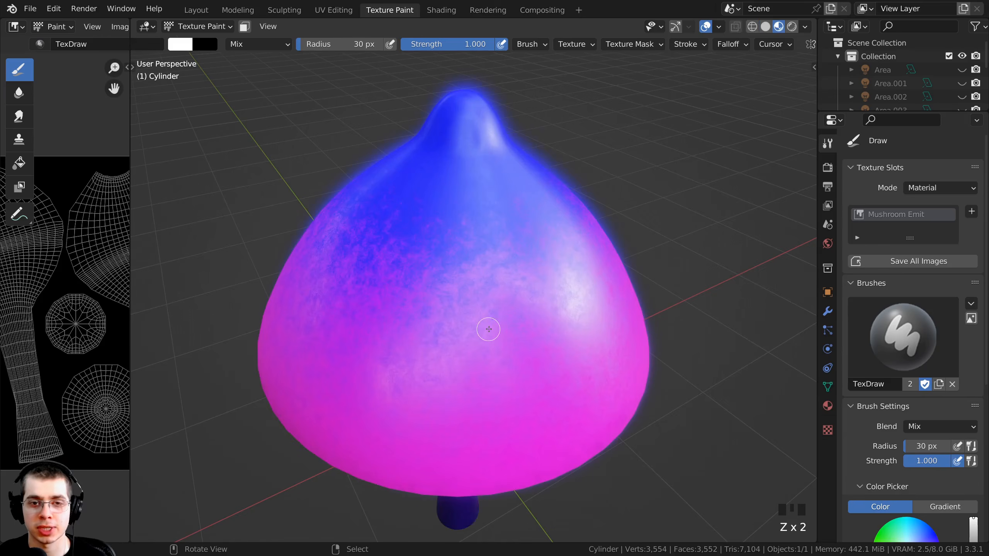
pyautogui.moveTo(475, 299)
pyautogui.mouseDown(button='middle')
pyautogui.moveTo(459, 270)
pyautogui.moveTo(536, 211)
pyautogui.mouseUp(button='middle')
pyautogui.moveTo(536, 211)
pyautogui.mouseDown()
pyautogui.moveTo(506, 241)
pyautogui.moveTo(525, 275)
pyautogui.moveTo(489, 302)
pyautogui.moveTo(504, 348)
pyautogui.mouseUp()
pyautogui.moveTo(463, 262)
pyautogui.mouseDown(button='middle')
pyautogui.moveTo(506, 259)
pyautogui.moveTo(460, 256)
pyautogui.mouseUp(button='middle')
pyautogui.hotkey('ctrl', 'z')
# - Open the scene's render properties and keep Eevee as the render engine
pyautogui.click(827, 168)
pyautogui.click(926, 165)
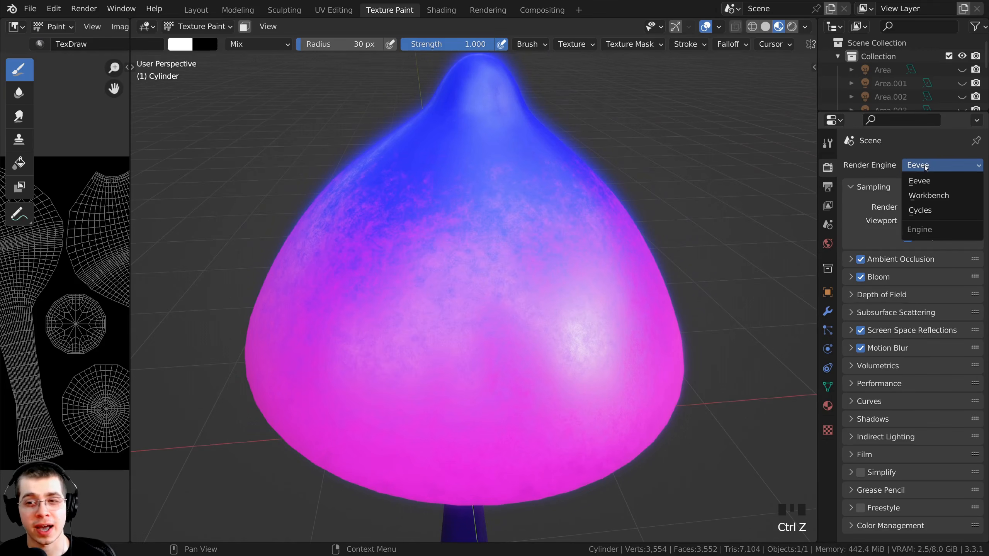
pyautogui.click(922, 168)
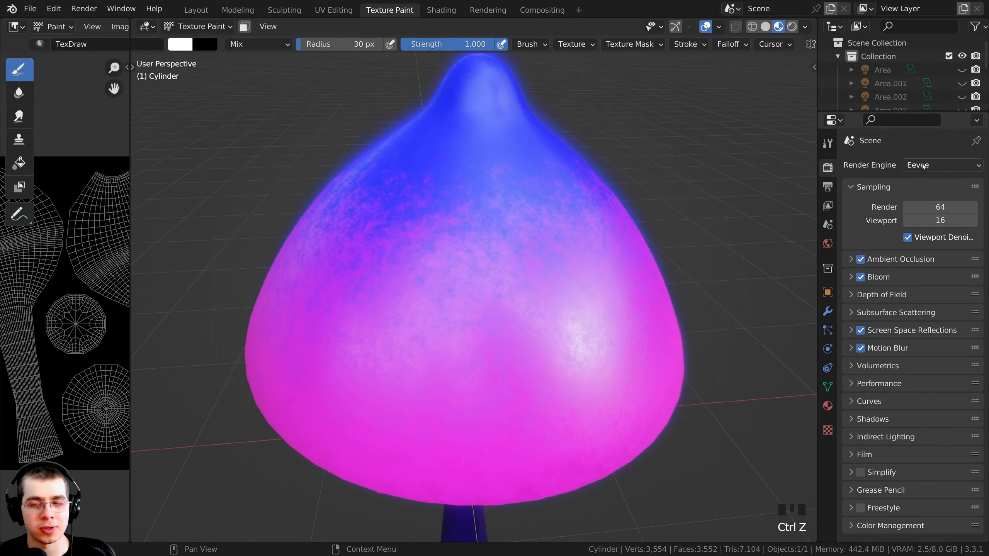
pyautogui.click(925, 165)
pyautogui.click(923, 172)
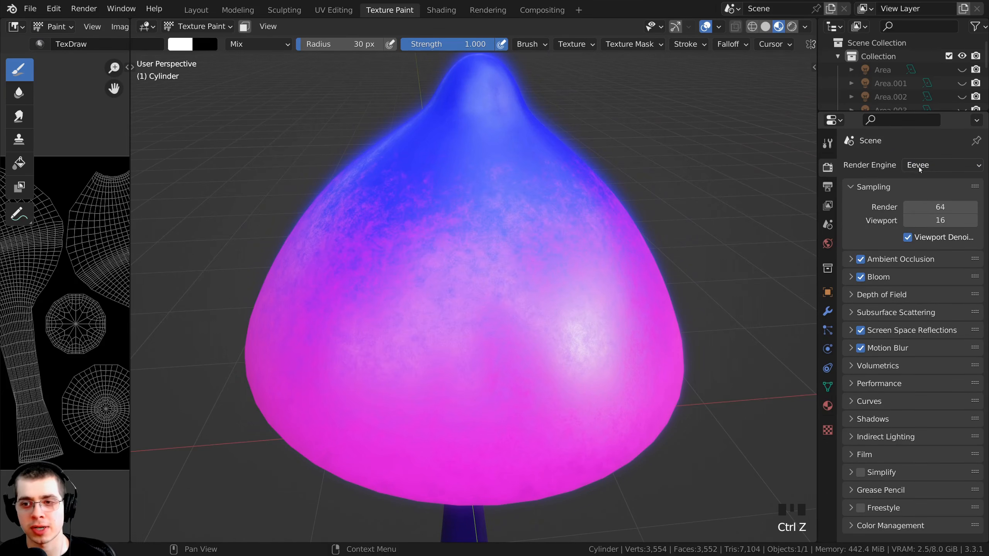
# - Set the Bloom intensity to 2 and change the Bloom color to a more saturated blue
pyautogui.click(851, 279)
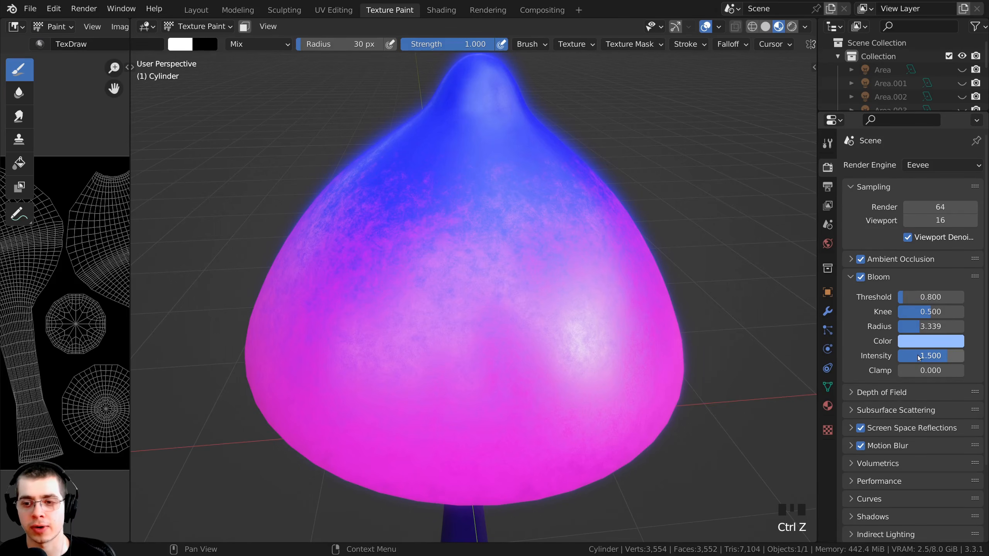
pyautogui.click(919, 356)
pyautogui.write('2')
pyautogui.press('Return')
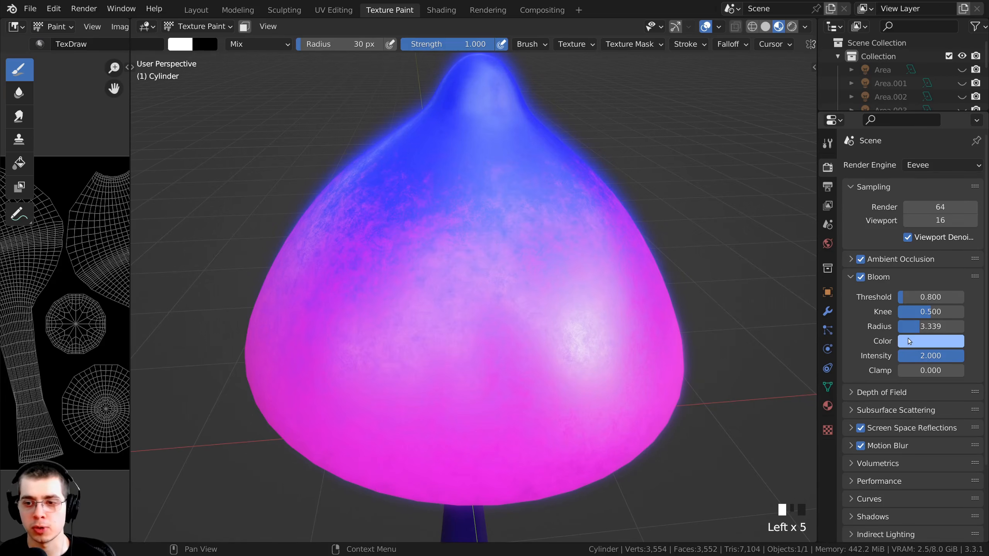
pyautogui.click(931, 340)
pyautogui.click(908, 187)
# - Lower the Material Preview lighting strength to about 0.332
pyautogui.keyDown('ctrl'); pyautogui.moveTo(775, 128); pyautogui.dragTo(772, 101, button='middle'); pyautogui.keyUp('ctrl')
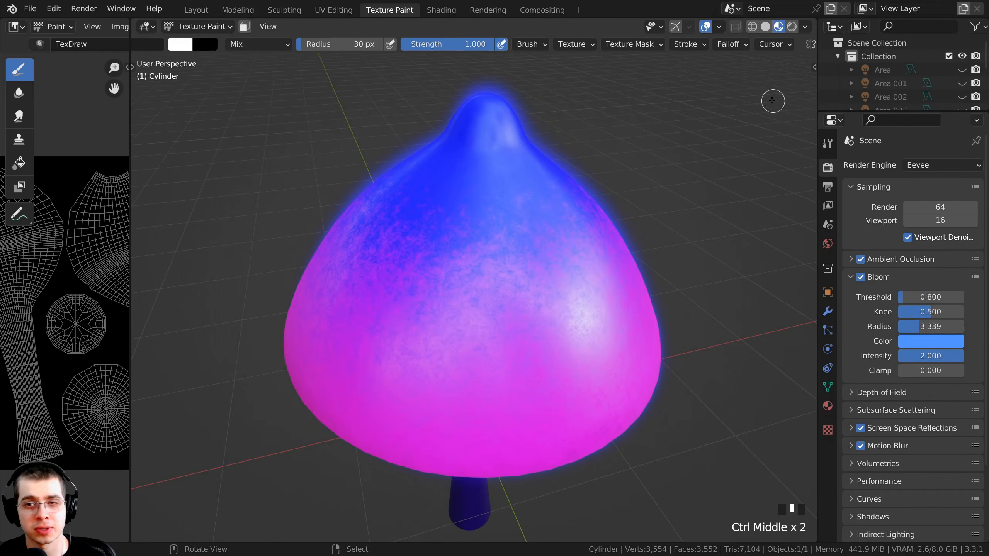
pyautogui.click(804, 28)
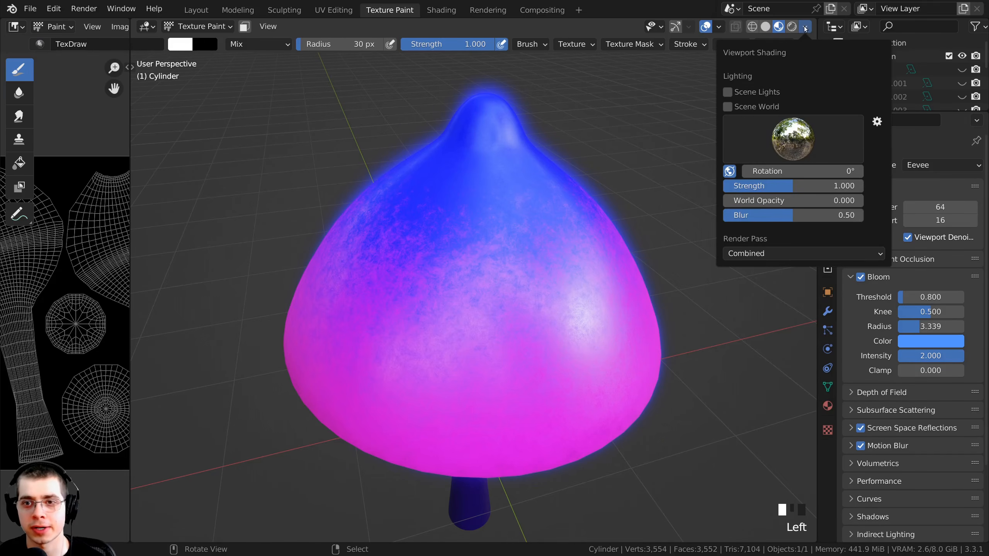
pyautogui.moveTo(784, 186); pyautogui.dragTo(733, 186)
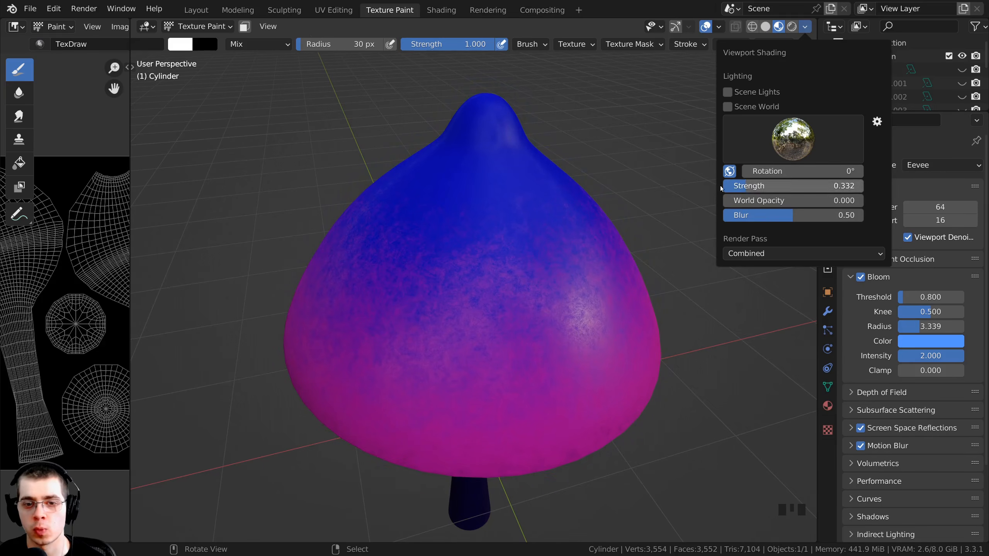
# - Enlarge the brush radius to 72 px and paint a solid round white spot on the front of the cap
pyautogui.moveTo(466, 201)
pyautogui.mouseDown(button='middle')
pyautogui.moveTo(402, 225)
pyautogui.moveTo(431, 238)
pyautogui.mouseUp(button='middle')
pyautogui.press('f')
pyautogui.click(523, 290)
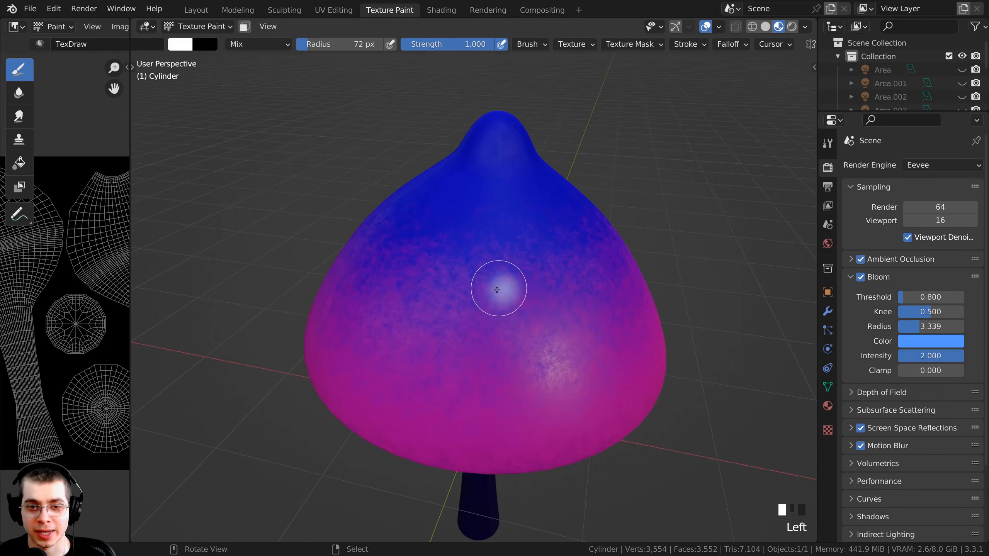
pyautogui.click(501, 291)
pyautogui.moveTo(494, 298); pyautogui.dragTo(497, 290)
pyautogui.moveTo(496, 290)
pyautogui.mouseDown(button='middle')
pyautogui.moveTo(591, 276)
pyautogui.moveTo(438, 300)
pyautogui.moveTo(480, 304)
pyautogui.moveTo(479, 290)
pyautogui.mouseUp(button='middle')
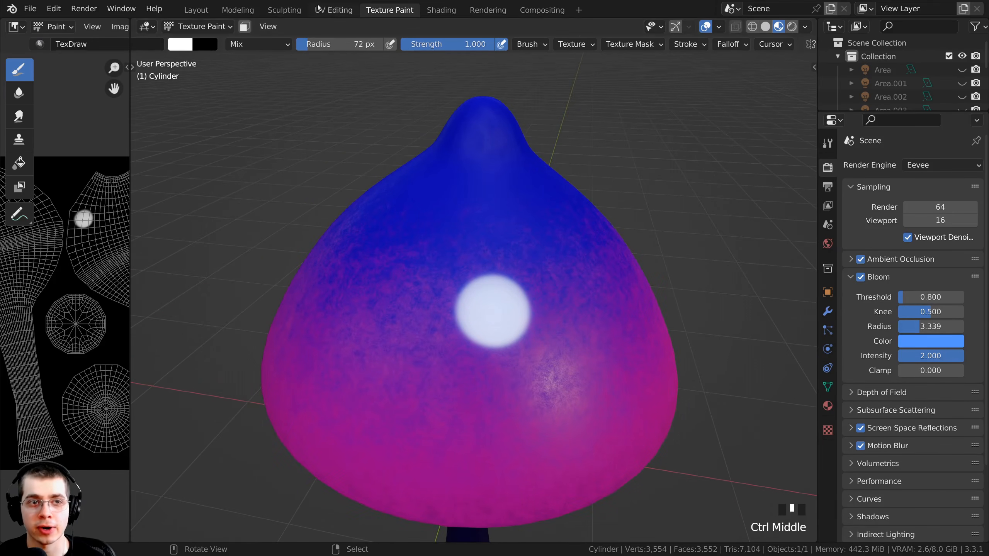
# - Set the Emission Strength of the mushroom material's shader to 4 in the Shading workspace
pyautogui.click(432, 11)
pyautogui.moveTo(550, 312); pyautogui.dragTo(415, 248, button='middle')
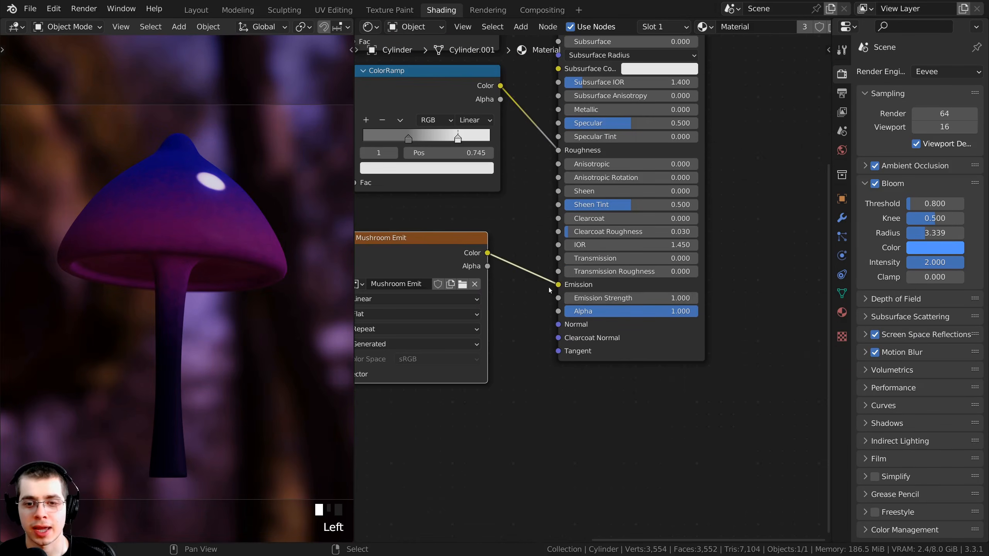
pyautogui.keyDown('ctrl'); pyautogui.moveTo(591, 288); pyautogui.dragTo(659, 248, button='middle'); pyautogui.keyUp('ctrl')
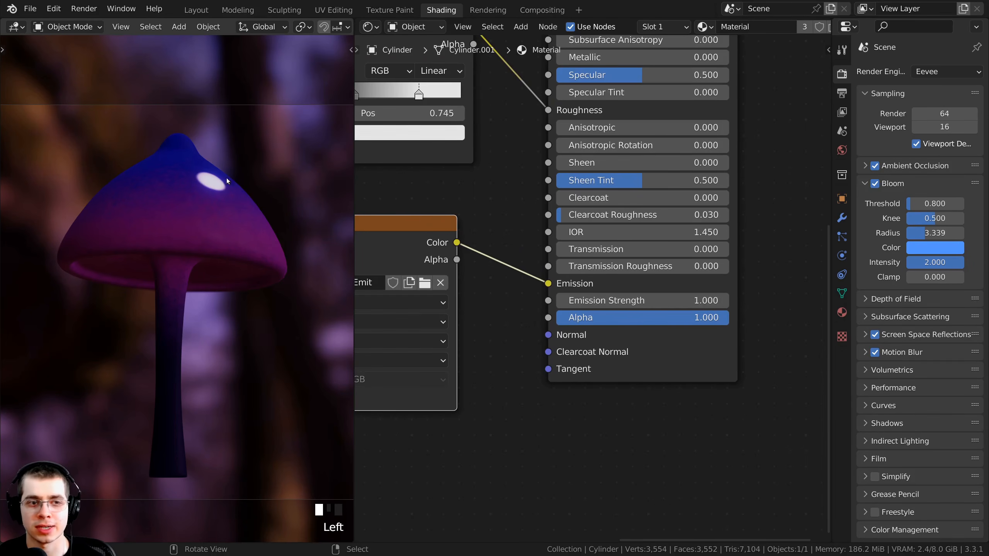
pyautogui.keyDown('ctrl'); pyautogui.moveTo(204, 183); pyautogui.dragTo(167, 181, button='middle'); pyautogui.keyUp('ctrl')
pyautogui.keyDown('shift'); pyautogui.moveTo(167, 181); pyautogui.dragTo(149, 270, button='middle'); pyautogui.keyUp('shift')
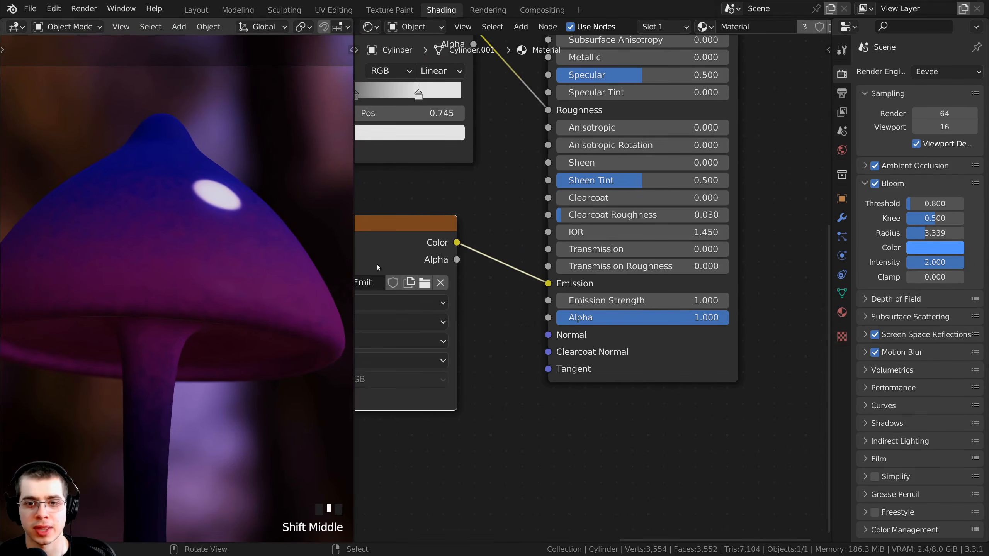
pyautogui.click(614, 300)
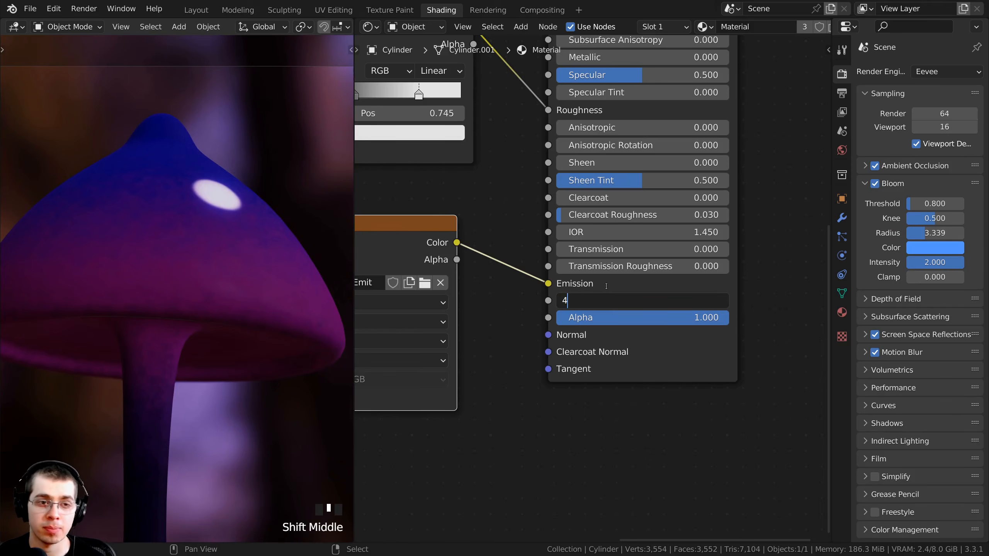
pyautogui.write('4')
pyautogui.click(606, 287)
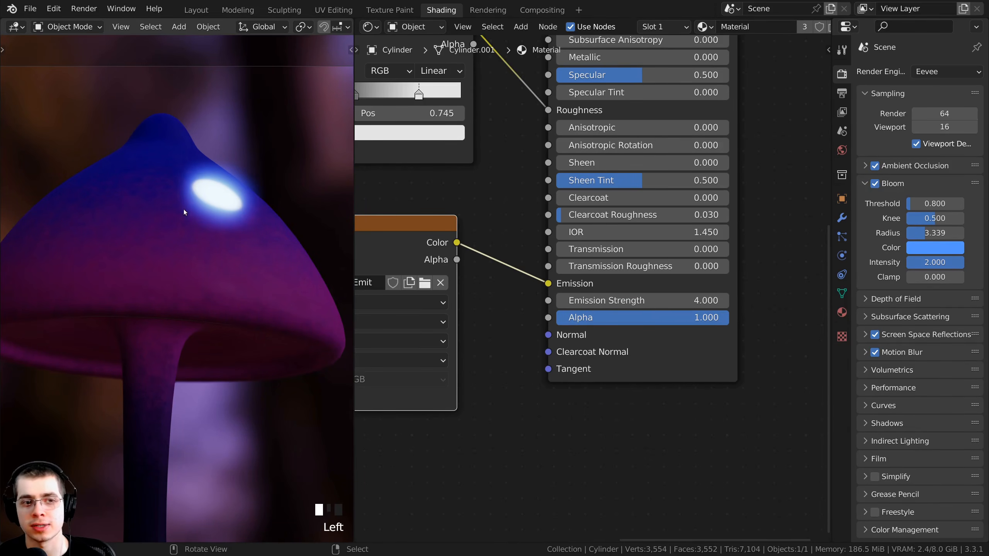
# - Return to the Texture Paint workspace and enlarge the brush radius to 132 px
pyautogui.click(387, 11)
pyautogui.moveTo(446, 217)
pyautogui.mouseDown(button='middle')
pyautogui.moveTo(512, 287)
pyautogui.moveTo(391, 335)
pyautogui.moveTo(391, 377)
pyautogui.mouseUp(button='middle')
pyautogui.press('f')
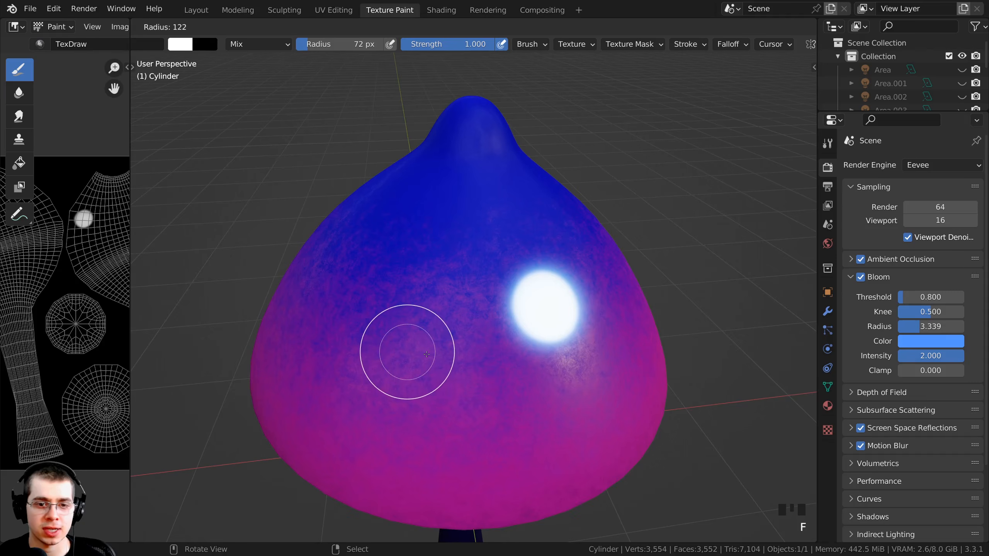
pyautogui.click(431, 354)
# - Paint over the white spot on the cap in light blue and dab another spot on an empty area beside it
pyautogui.moveTo(431, 408)
pyautogui.mouseDown(button='middle')
pyautogui.moveTo(495, 272)
pyautogui.moveTo(540, 320)
pyautogui.mouseUp(button='middle')
pyautogui.click(490, 341)
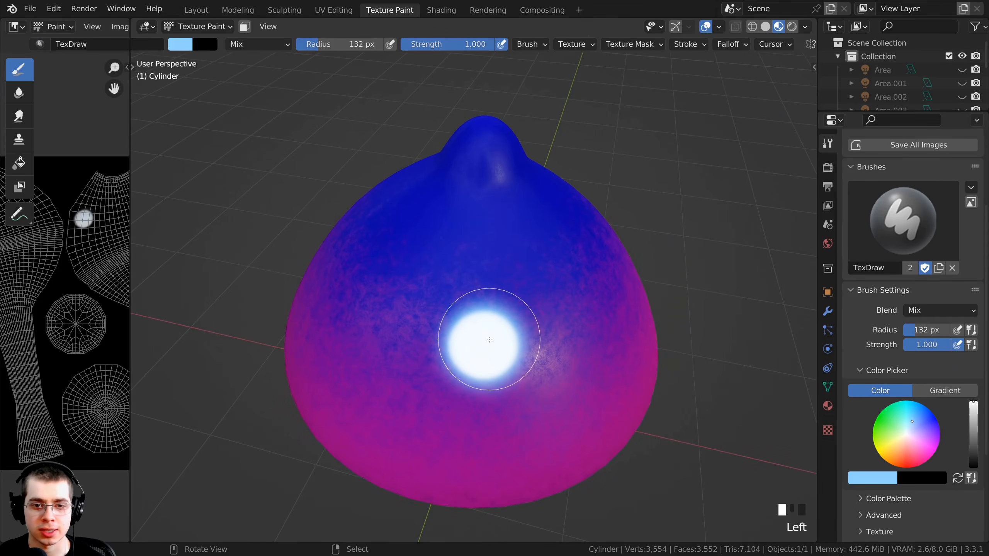
pyautogui.click(486, 341)
pyautogui.click(484, 342)
pyautogui.moveTo(484, 342); pyautogui.dragTo(468, 363, button='middle')
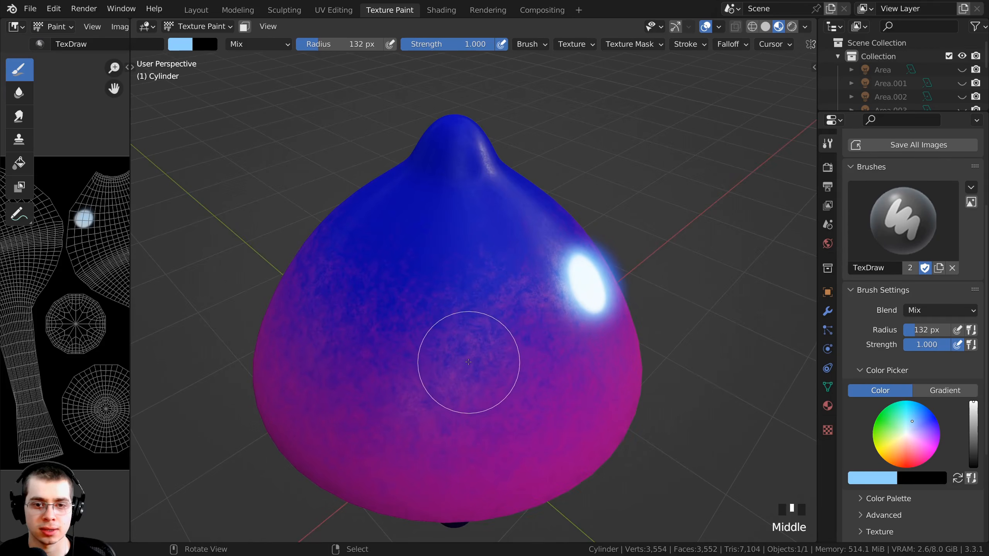
pyautogui.click(467, 360)
pyautogui.click(465, 360)
pyautogui.click(465, 360)
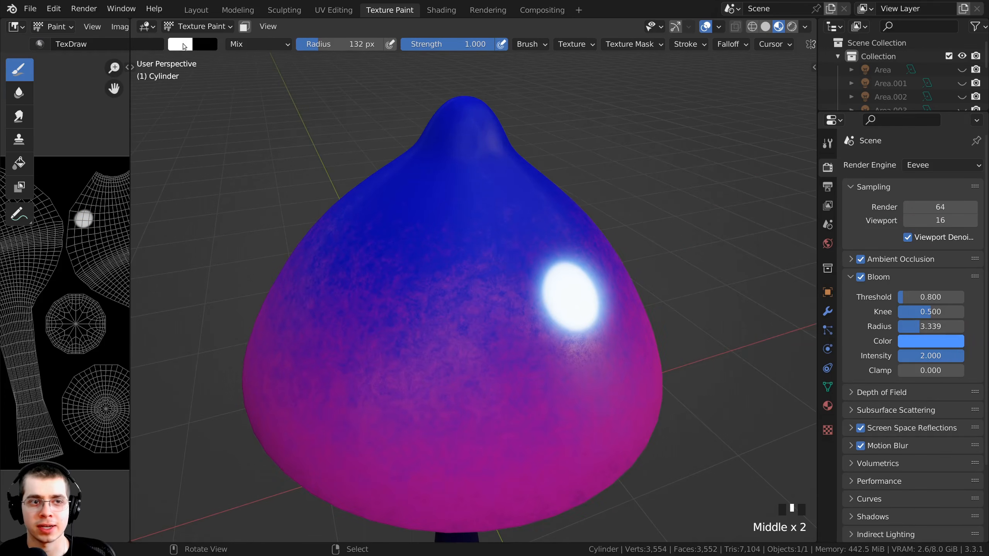
# - Change the brush color from white to light blue in the active tool's brush settings
pyautogui.click(186, 46)
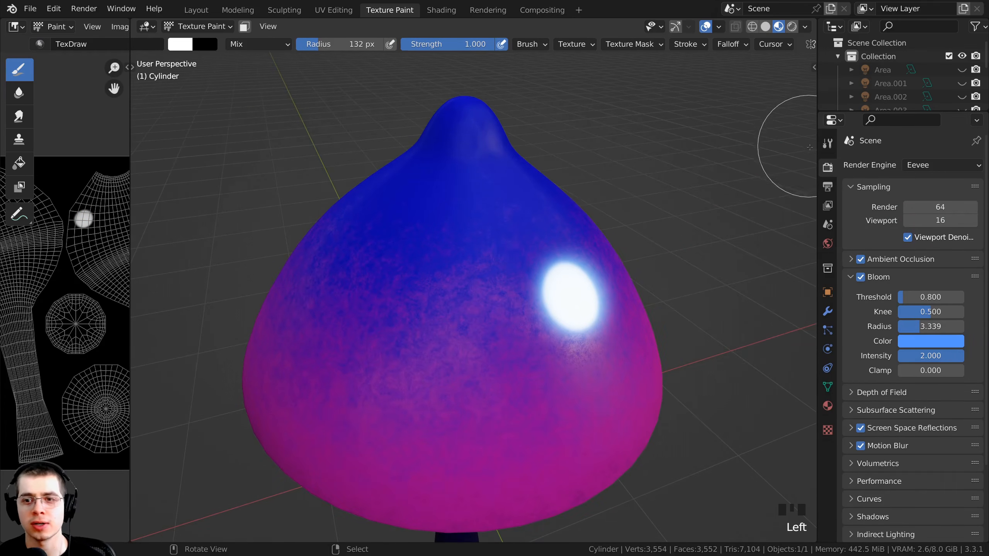
pyautogui.click(828, 144)
pyautogui.scroll(-6, 882, 350)
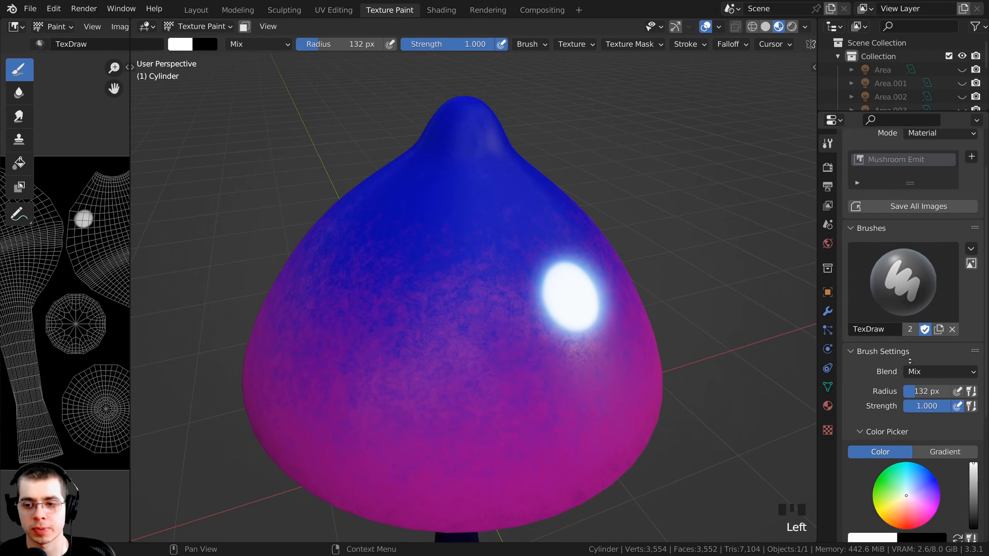
pyautogui.moveTo(909, 430); pyautogui.dragTo(912, 422)
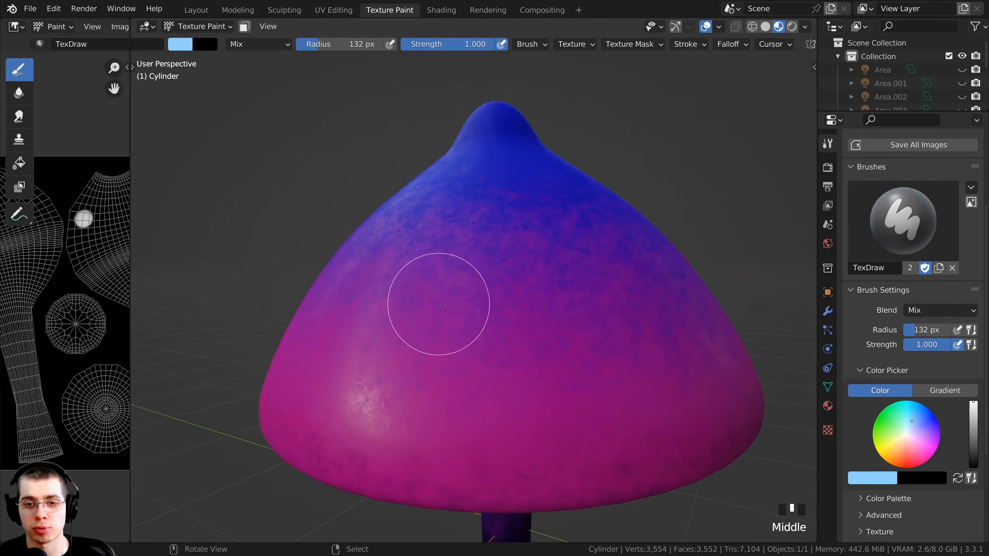
# - Paint a large round light blue spot with the 154 px brush on another side of the cap
pyautogui.moveTo(438, 304); pyautogui.dragTo(557, 339, button='middle')
pyautogui.keyDown('ctrl'); pyautogui.moveTo(556, 338); pyautogui.dragTo(557, 343, button='middle'); pyautogui.keyUp('ctrl')
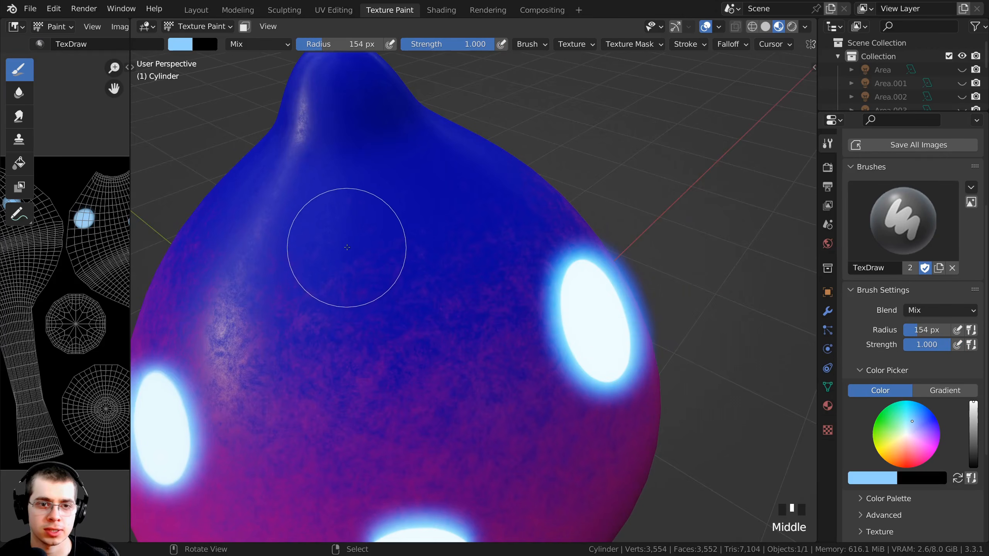
pyautogui.tripleClick(347, 247)
pyautogui.click(348, 247)
pyautogui.moveTo(348, 253)
pyautogui.mouseDown(button='middle')
pyautogui.moveTo(377, 316)
pyautogui.moveTo(447, 405)
pyautogui.moveTo(481, 276)
pyautogui.mouseUp(button='middle')
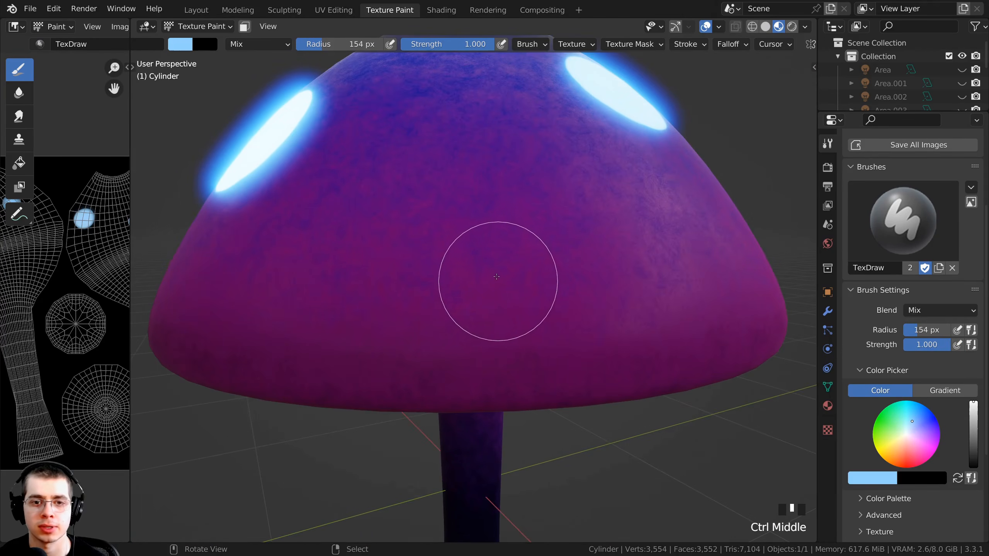
# - Dab a light blue spot low on the cap and undo the last brush strokes
pyautogui.click(499, 270)
pyautogui.hotkey('ctrl', 'z')
pyautogui.hotkey('ctrl', 'z')
pyautogui.hotkey('ctrl', 'z')
pyautogui.hotkey('ctrl', 'z')
pyautogui.hotkey('ctrl', 'z')
pyautogui.hotkey('ctrl', 'z')
pyautogui.hotkey('ctrl', 'z')
pyautogui.hotkey('ctrl', 'z')
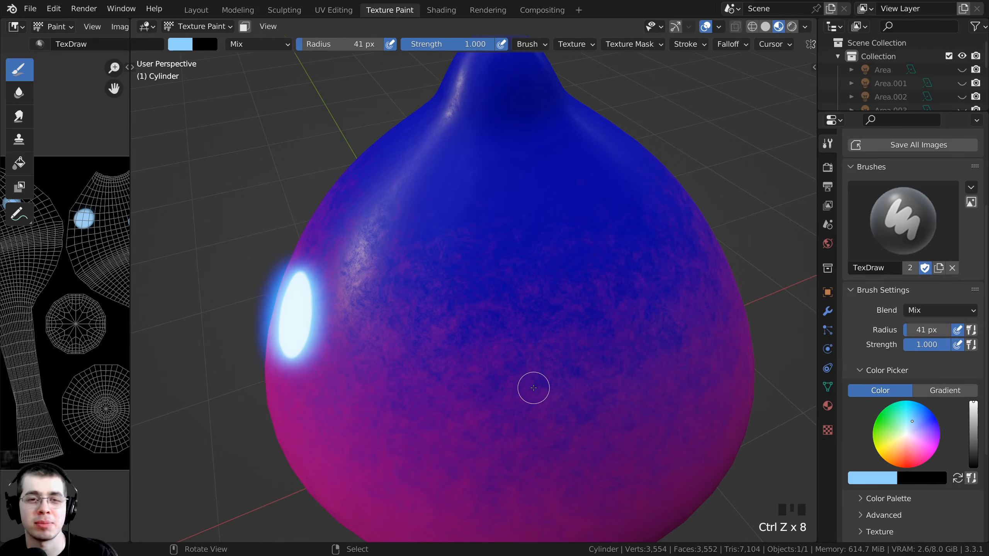
# - Paint long streaks, hatching and a filled blob with the 41 px brush on an empty side of the cap
pyautogui.moveTo(575, 395); pyautogui.dragTo(479, 323, button='middle')
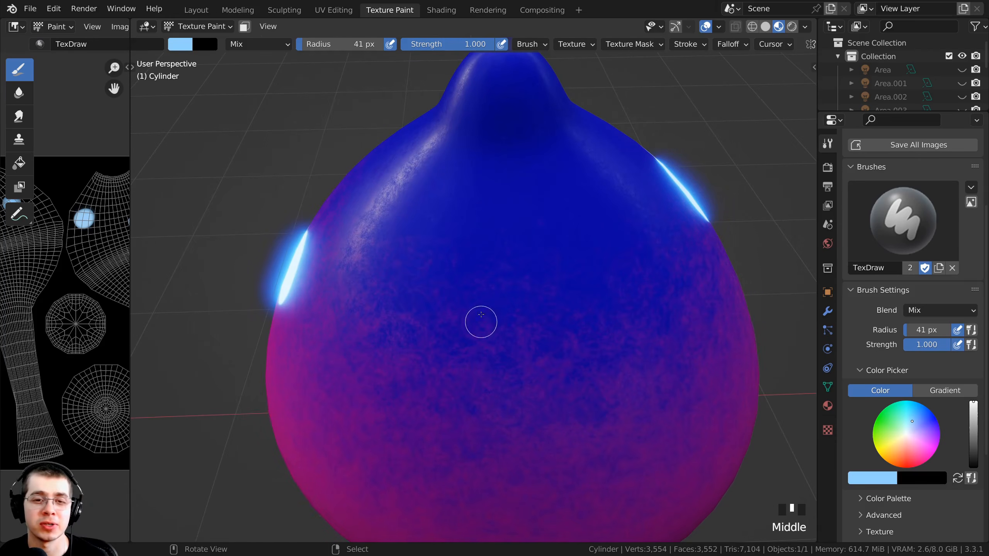
pyautogui.moveTo(557, 230); pyautogui.dragTo(657, 395)
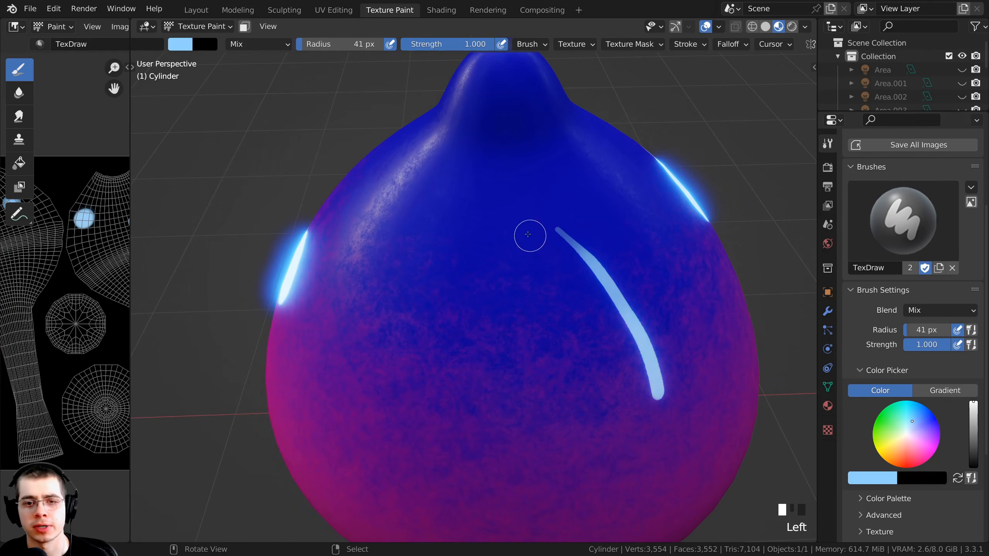
pyautogui.moveTo(528, 234); pyautogui.dragTo(628, 401)
pyautogui.moveTo(491, 238); pyautogui.dragTo(601, 417)
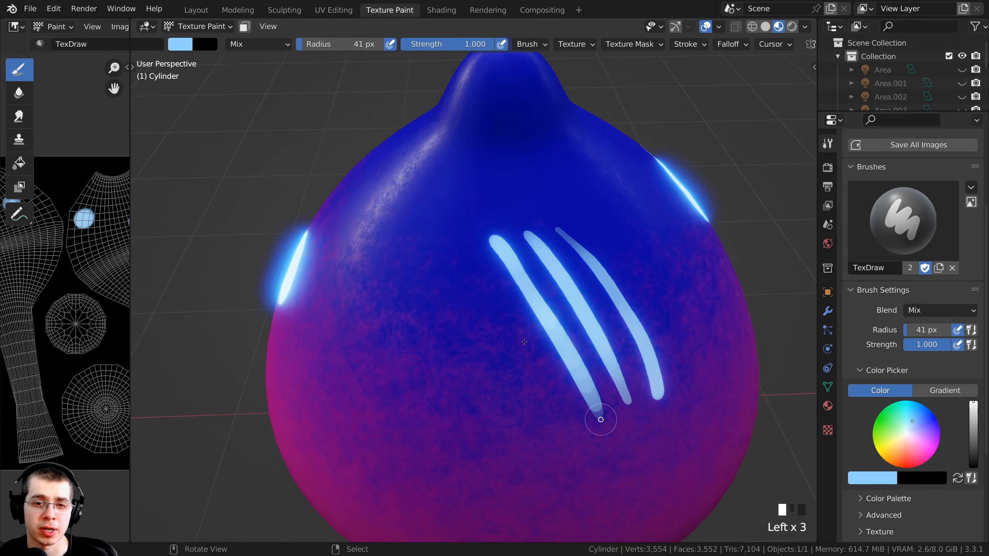
pyautogui.moveTo(631, 292); pyautogui.dragTo(613, 432)
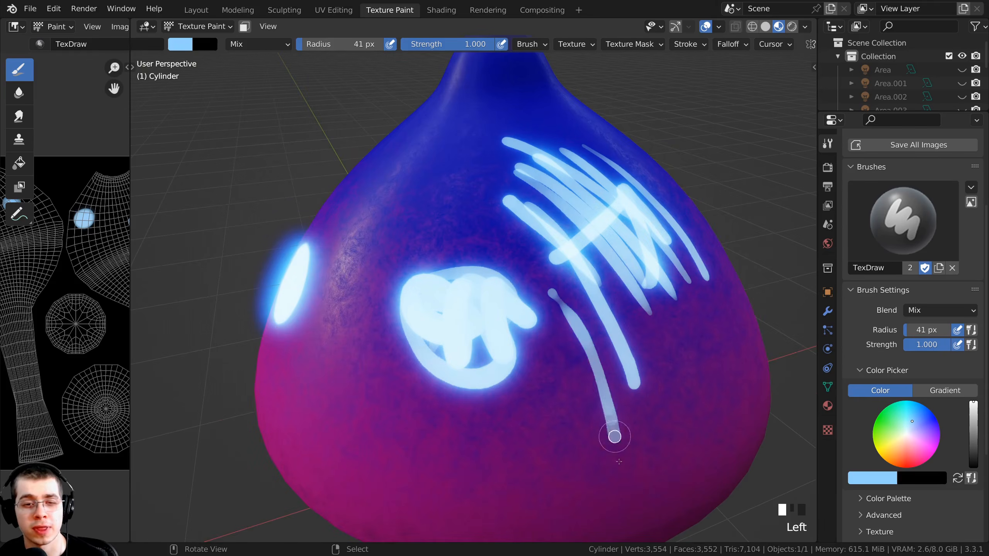
pyautogui.moveTo(620, 319); pyautogui.dragTo(530, 507)
pyautogui.moveTo(584, 366); pyautogui.dragTo(530, 404)
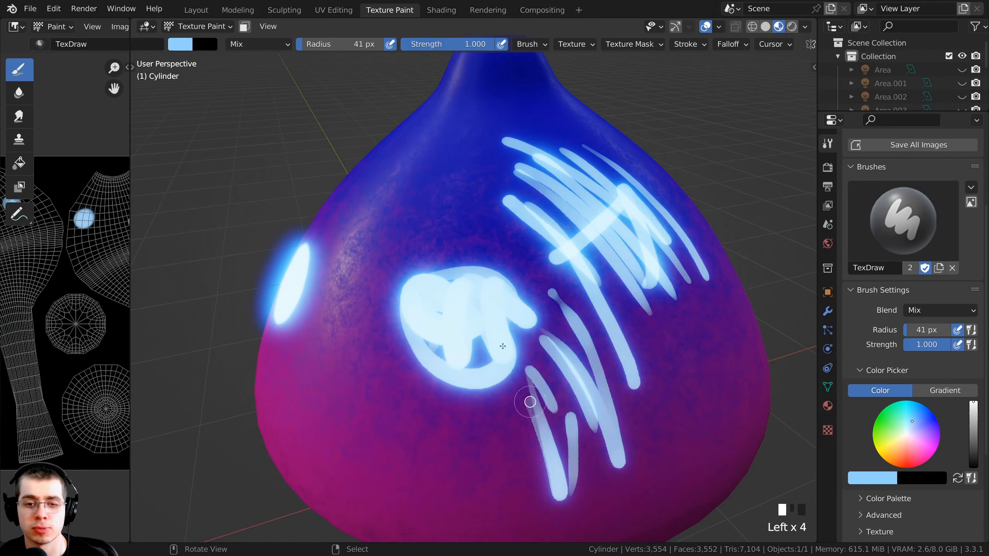
pyautogui.moveTo(530, 404); pyautogui.dragTo(503, 391, button='middle')
# - Paint freehand wavy lines and curls on the upper cap around the hatched streaks
pyautogui.moveTo(482, 214); pyautogui.dragTo(462, 326)
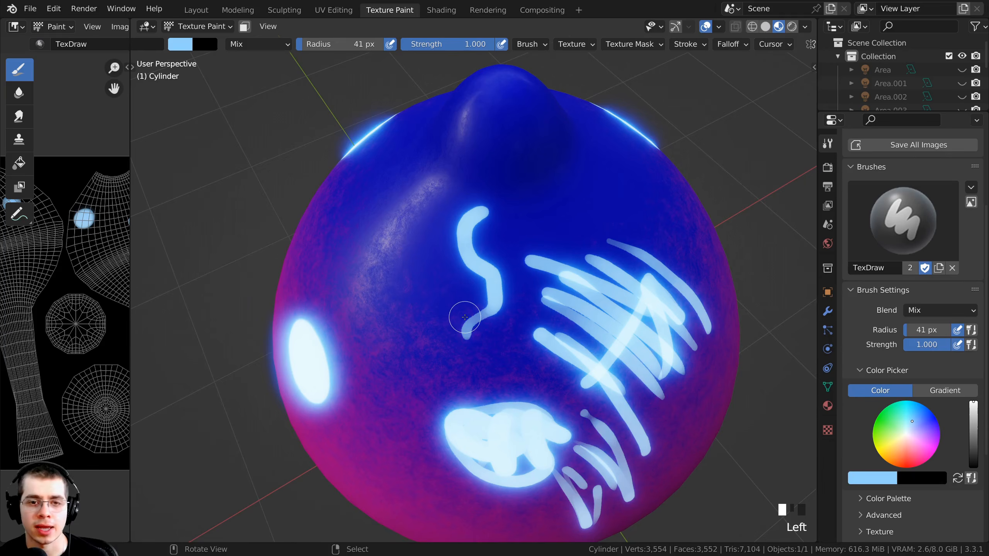
pyautogui.moveTo(558, 191)
pyautogui.mouseDown()
pyautogui.moveTo(534, 238)
pyautogui.moveTo(461, 272)
pyautogui.moveTo(412, 312)
pyautogui.moveTo(397, 410)
pyautogui.mouseUp()
pyautogui.moveTo(397, 422); pyautogui.dragTo(435, 358, button='middle')
pyautogui.moveTo(471, 362)
pyautogui.mouseDown()
pyautogui.moveTo(459, 413)
pyautogui.moveTo(587, 517)
pyautogui.moveTo(591, 539)
pyautogui.mouseUp()
pyautogui.moveTo(592, 539)
pyautogui.mouseDown(button='middle')
pyautogui.moveTo(507, 473)
pyautogui.moveTo(448, 400)
pyautogui.moveTo(524, 375)
pyautogui.mouseUp(button='middle')
pyautogui.moveTo(493, 323)
pyautogui.mouseDown(button='middle')
pyautogui.moveTo(569, 381)
pyautogui.moveTo(475, 288)
pyautogui.mouseUp(button='middle')
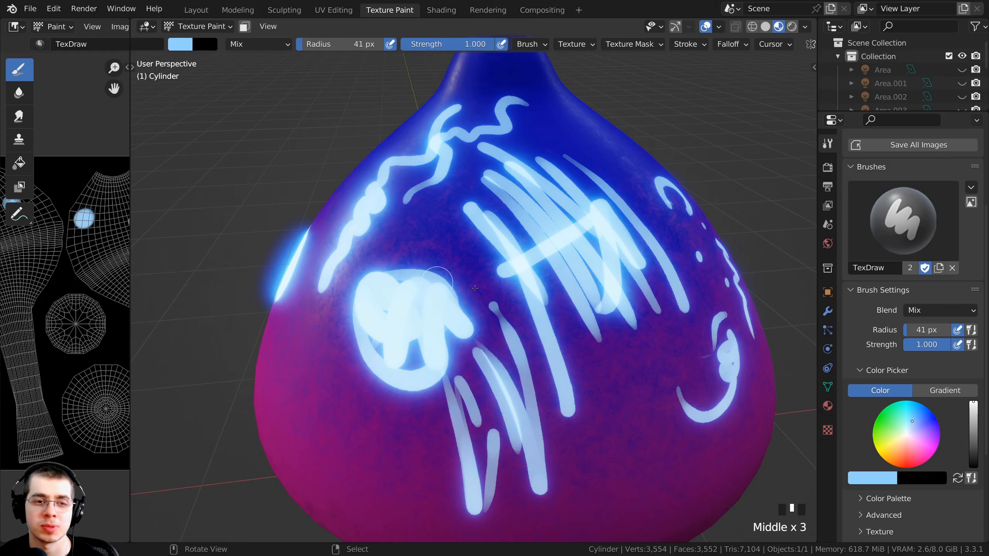
pyautogui.moveTo(473, 355)
pyautogui.mouseDown(button='middle')
pyautogui.moveTo(482, 358)
pyautogui.moveTo(471, 364)
pyautogui.moveTo(439, 322)
pyautogui.mouseUp(button='middle')
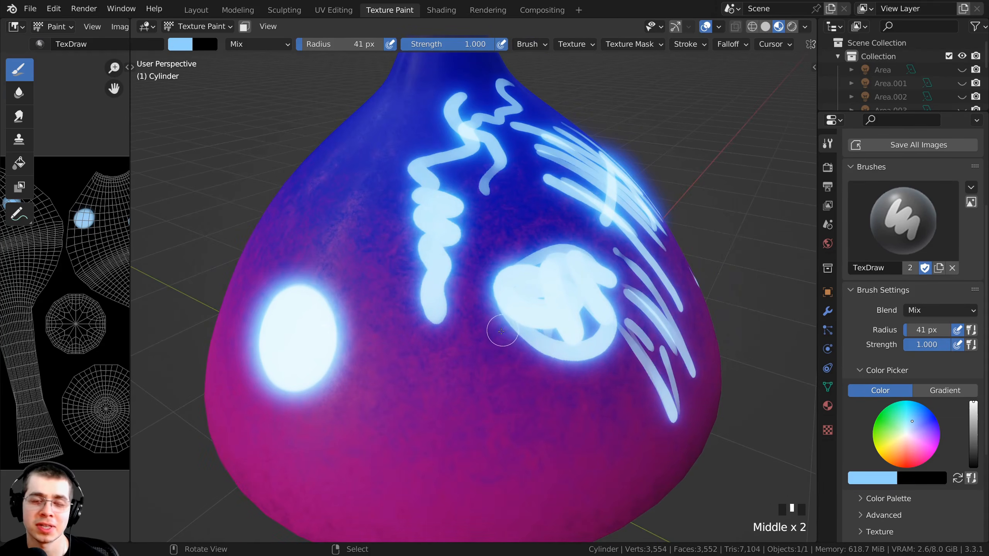
# - Paint a solid round light blue spot low on the cap with the 154 px brush
pyautogui.moveTo(483, 367); pyautogui.dragTo(382, 360, button='middle')
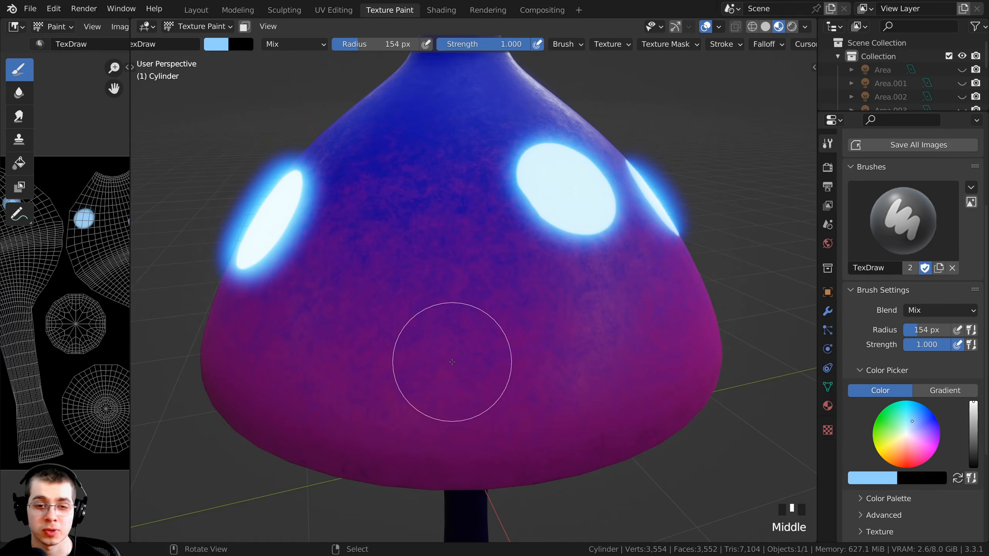
pyautogui.click(451, 362)
pyautogui.click(451, 362)
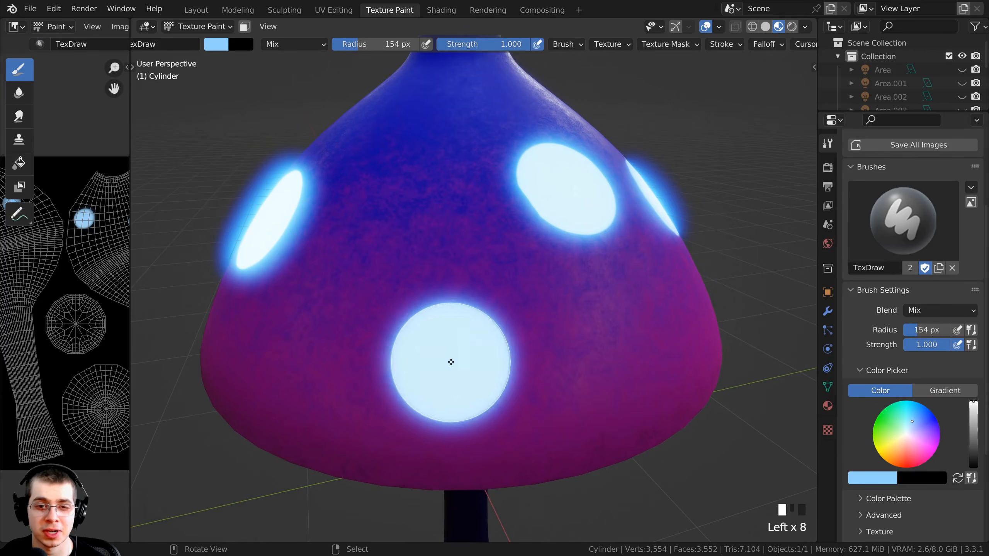
pyautogui.click(451, 361)
# - Reduce the brush radius to 12 px and dab tiny light blue dots between the large spots
pyautogui.moveTo(451, 362)
pyautogui.mouseDown(button='middle')
pyautogui.moveTo(482, 382)
pyautogui.moveTo(476, 364)
pyautogui.moveTo(409, 430)
pyautogui.mouseUp(button='middle')
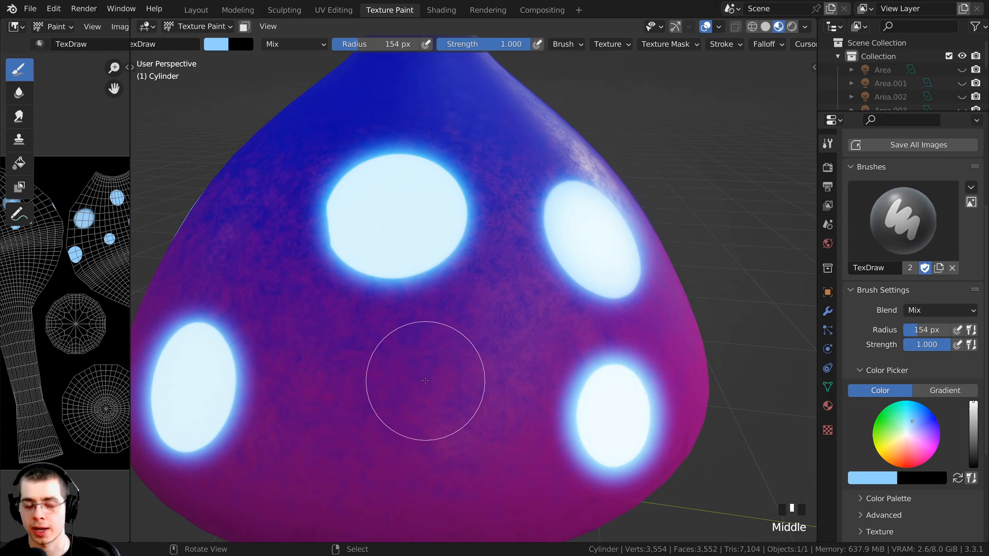
pyautogui.press('f')
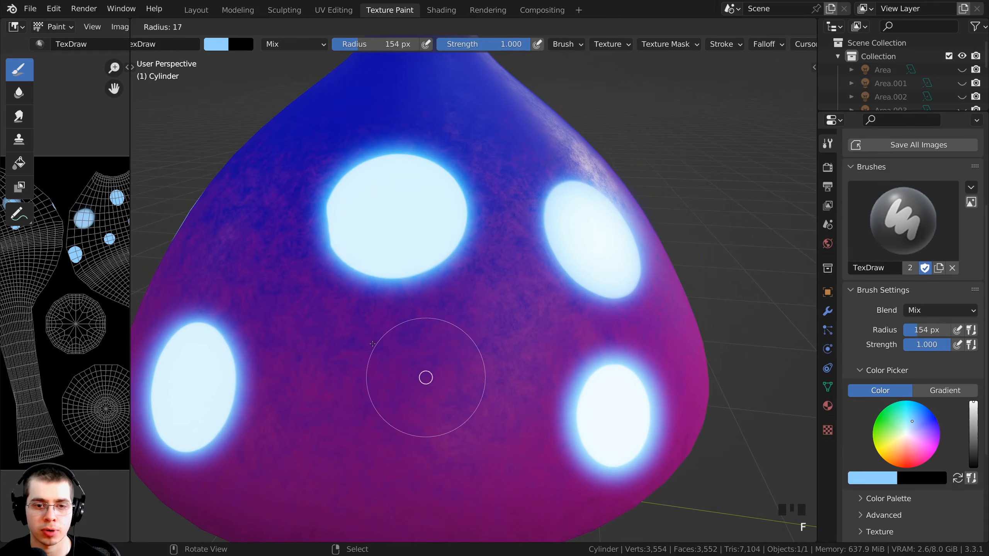
pyautogui.click(371, 341)
pyautogui.click(393, 359)
pyautogui.moveTo(393, 359); pyautogui.dragTo(428, 393, button='middle')
pyautogui.click(467, 283)
pyautogui.click(565, 314)
# - Add more tiny glowing dots around the remaining sides of the cap
pyautogui.moveTo(561, 318); pyautogui.dragTo(509, 189, button='middle')
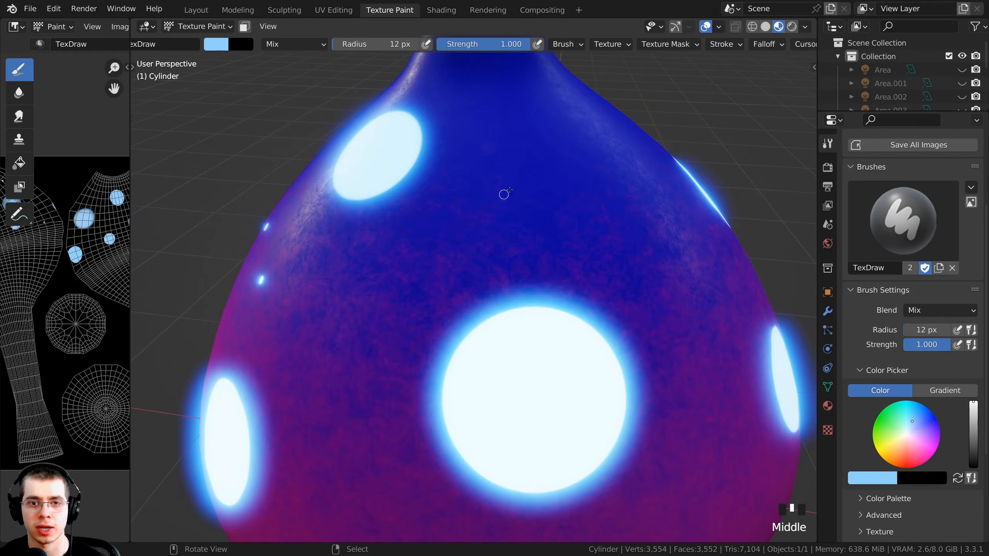
pyautogui.click(578, 239)
pyautogui.click(702, 338)
pyautogui.moveTo(702, 338); pyautogui.dragTo(473, 384, button='middle')
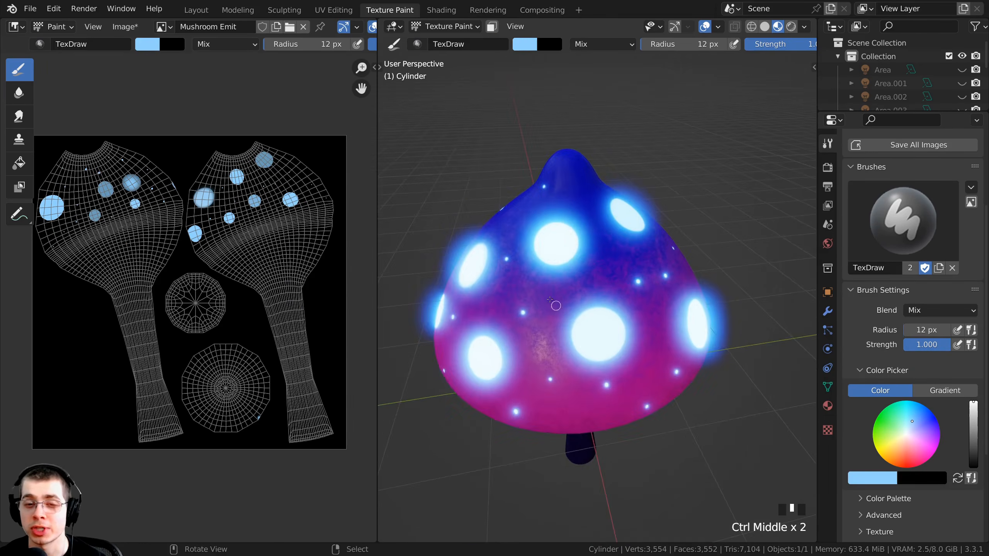
pyautogui.keyDown('shift'); pyautogui.moveTo(576, 311); pyautogui.dragTo(558, 304, button='middle'); pyautogui.keyUp('shift')
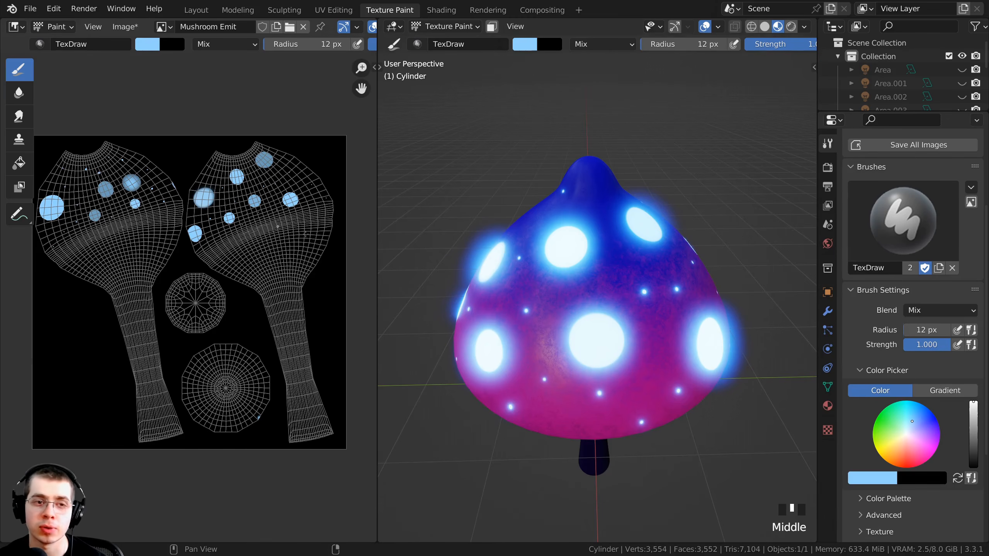
pyautogui.moveTo(560, 313); pyautogui.dragTo(529, 322, button='middle')
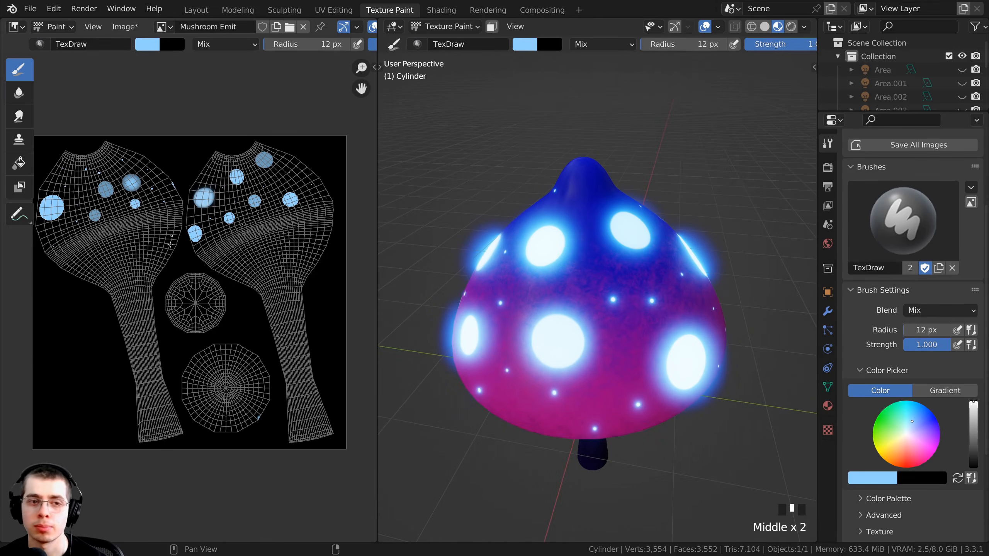
# - Widen the image editor and save the painted texture as the PNG file Mushroom Emit.png in the Tutorial folder
pyautogui.moveTo(215, 203)
pyautogui.mouseDown(button='middle')
pyautogui.moveTo(223, 216)
pyautogui.moveTo(223, 200)
pyautogui.mouseUp(button='middle')
pyautogui.keyDown('ctrl'); pyautogui.moveTo(224, 200); pyautogui.dragTo(219, 188, button='middle'); pyautogui.keyUp('ctrl')
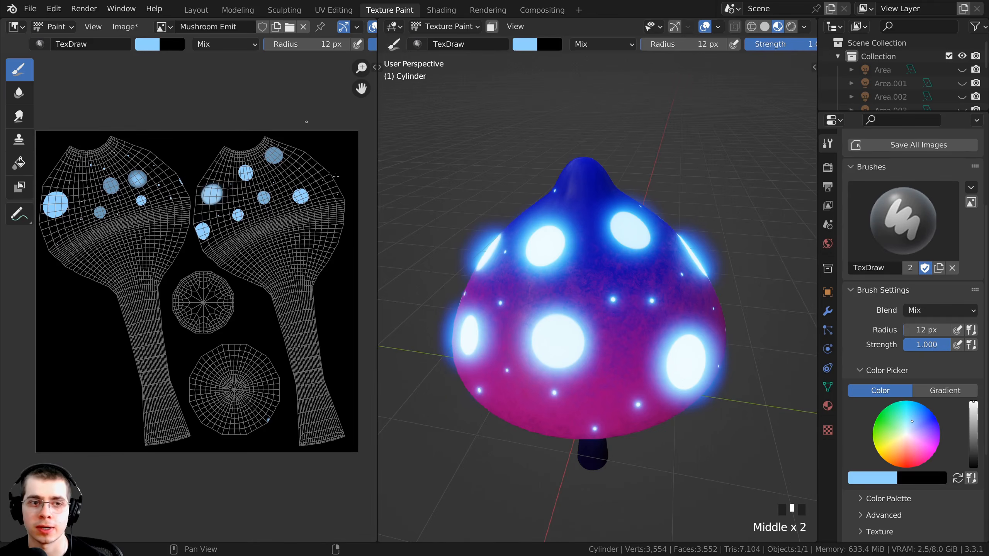
pyautogui.moveTo(377, 249); pyautogui.dragTo(431, 249)
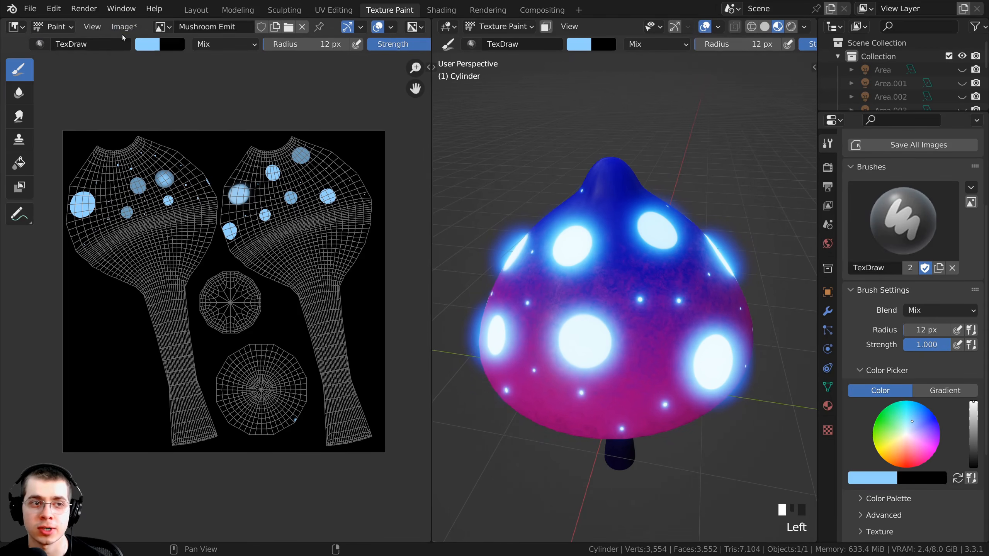
pyautogui.click(124, 27)
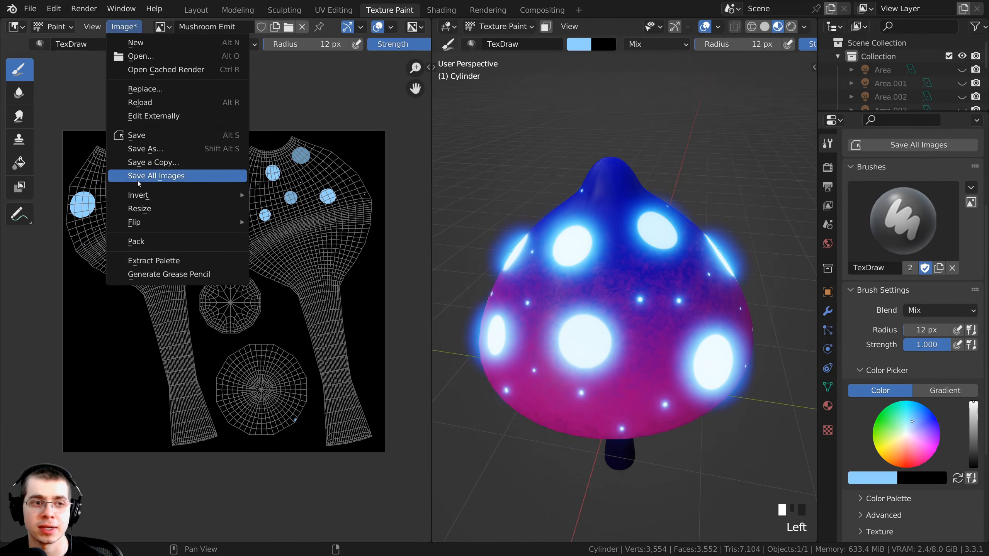
pyautogui.click(143, 149)
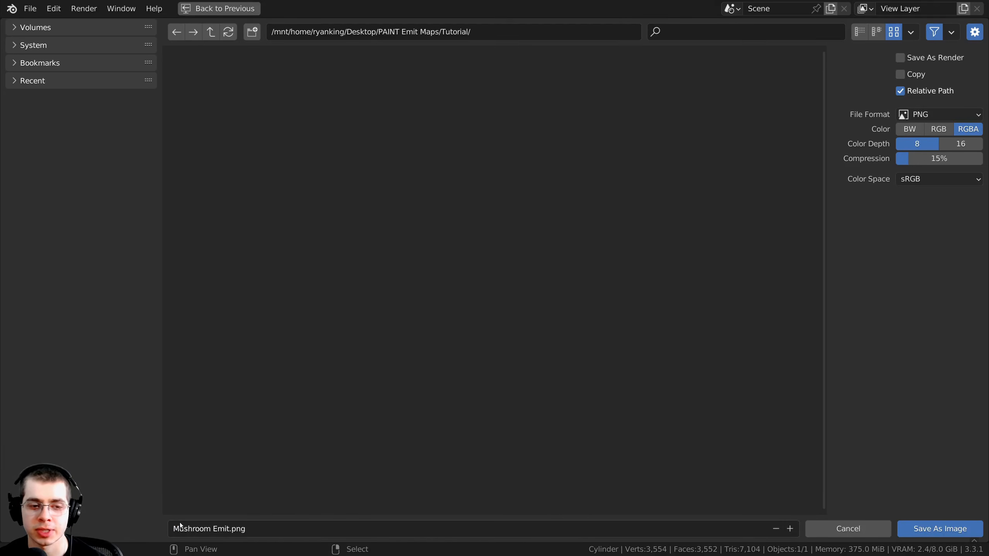
pyautogui.click(181, 529)
pyautogui.moveTo(179, 529); pyautogui.dragTo(260, 534)
pyautogui.click(249, 534)
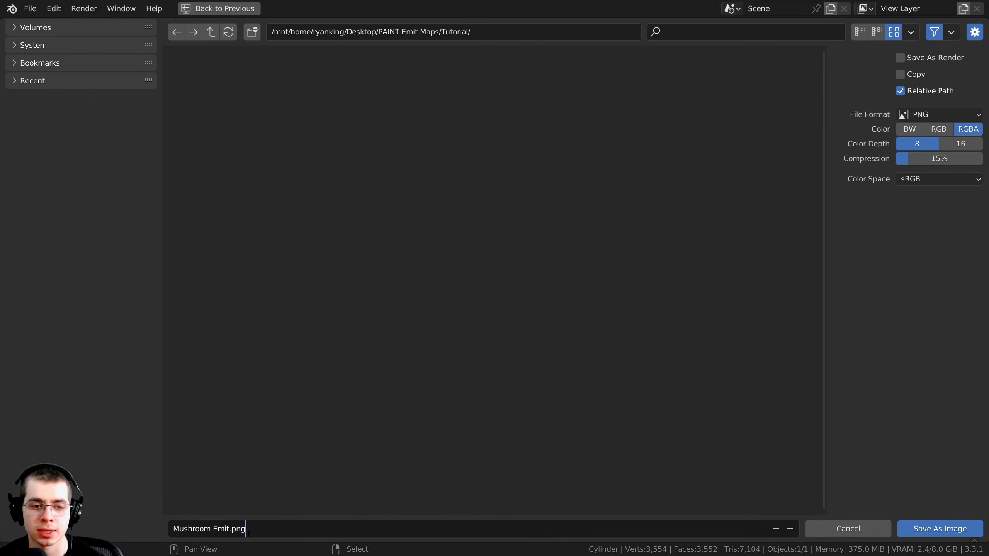
pyautogui.click(921, 530)
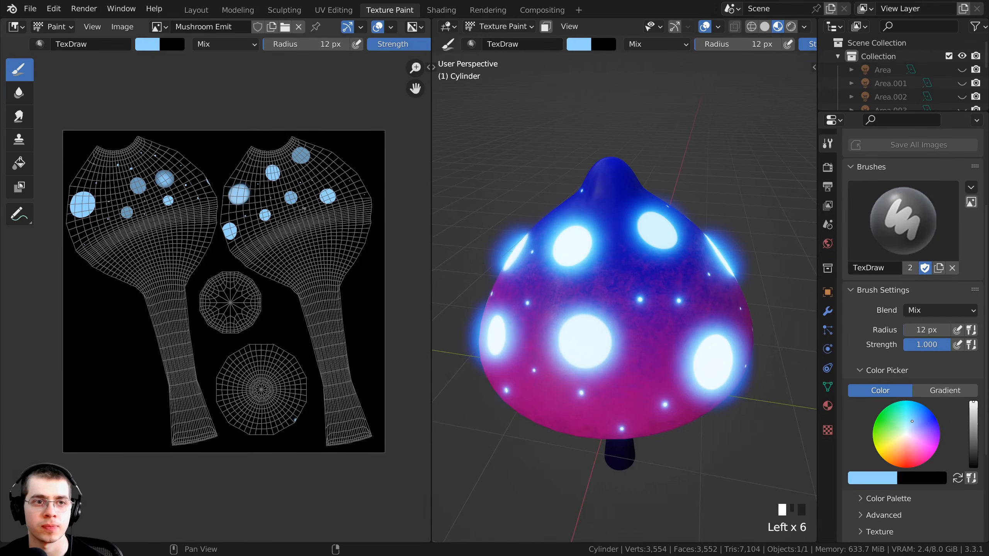
# - Unhide all objects in the Layout workspace and show the maximized viewport in Rendered shading
pyautogui.moveTo(304, 209); pyautogui.dragTo(302, 214, button='middle')
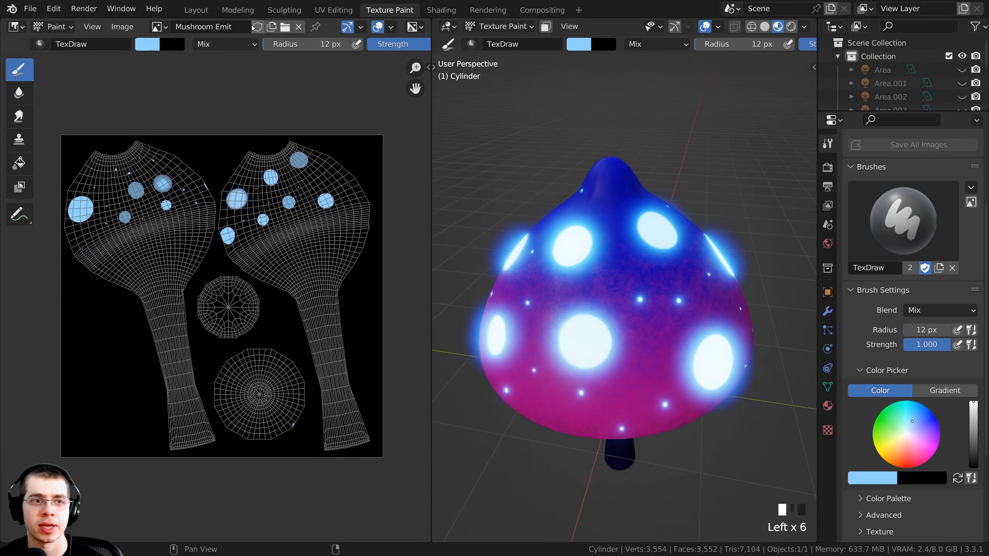
pyautogui.click(197, 10)
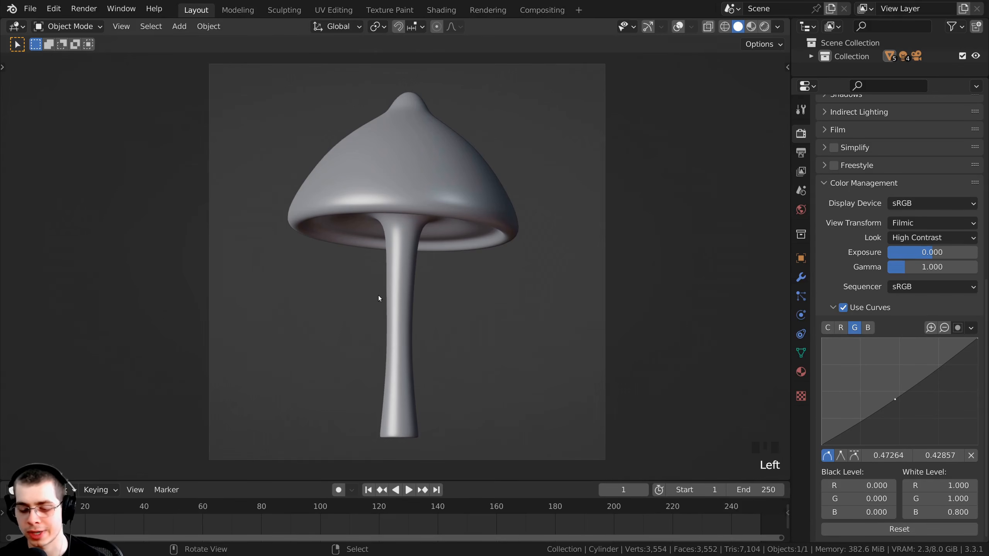
pyautogui.hotkey('alt', 'h')
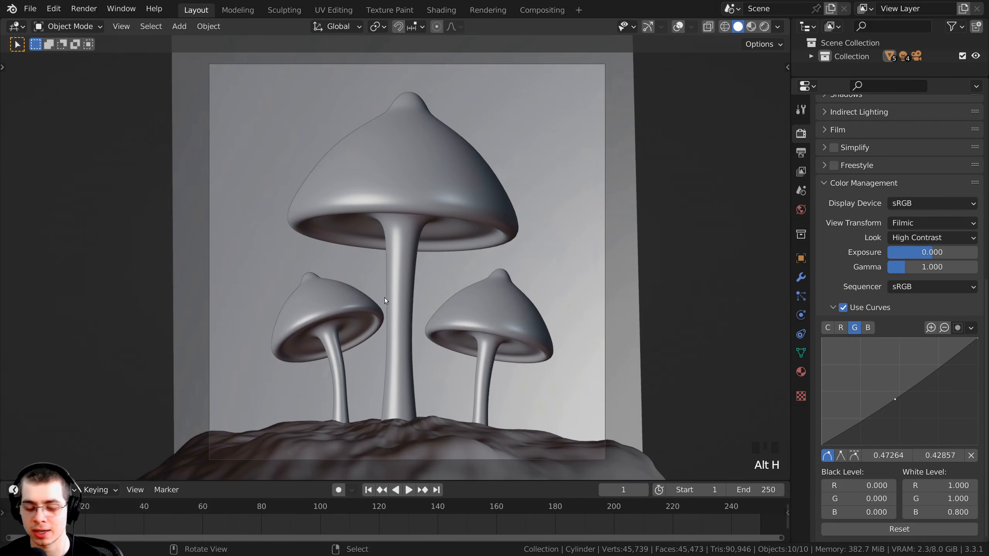
pyautogui.hotkey('ctrl', 'space')
pyautogui.press('z')
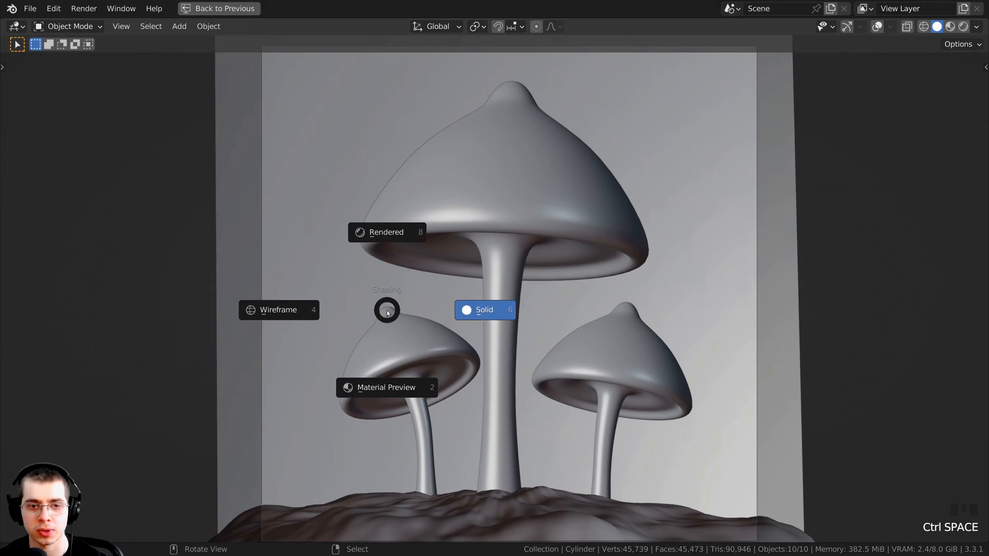
pyautogui.click(383, 234)
# - Shift the Bloom color to a slightly lighter blue and frame the mushrooms in the camera view
pyautogui.keyDown('shift'); pyautogui.moveTo(417, 175); pyautogui.dragTo(394, 170, button='middle'); pyautogui.keyUp('shift')
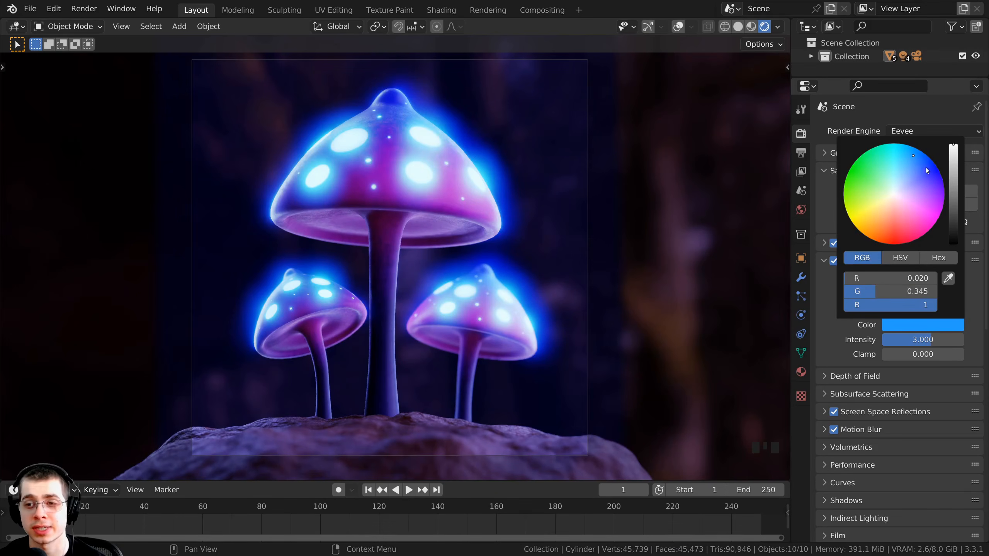
pyautogui.moveTo(912, 154)
pyautogui.mouseDown()
pyautogui.moveTo(910, 167)
pyautogui.moveTo(914, 159)
pyautogui.mouseUp()
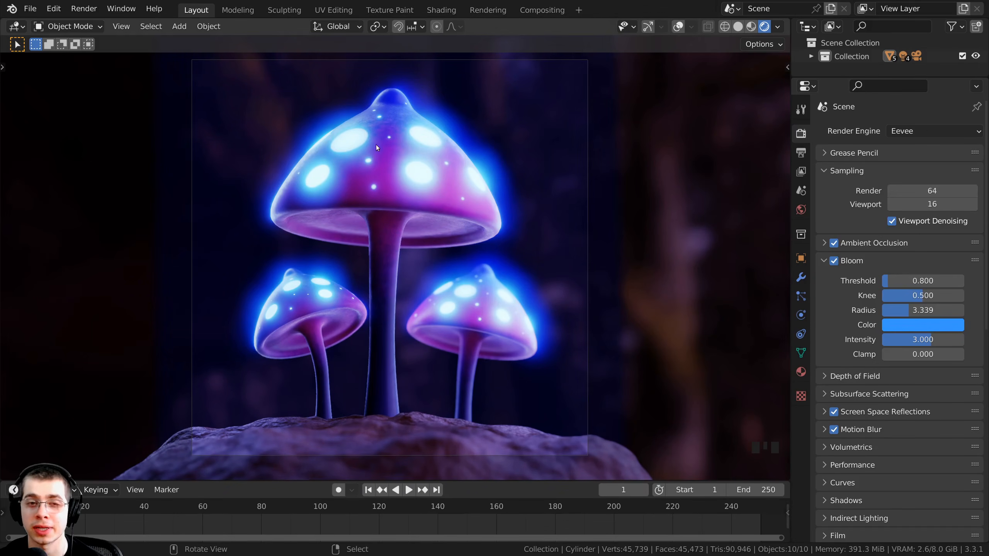
pyautogui.keyDown('shift'); pyautogui.moveTo(376, 148); pyautogui.dragTo(434, 201, button='middle'); pyautogui.keyUp('shift')
pyautogui.press('KP_0')
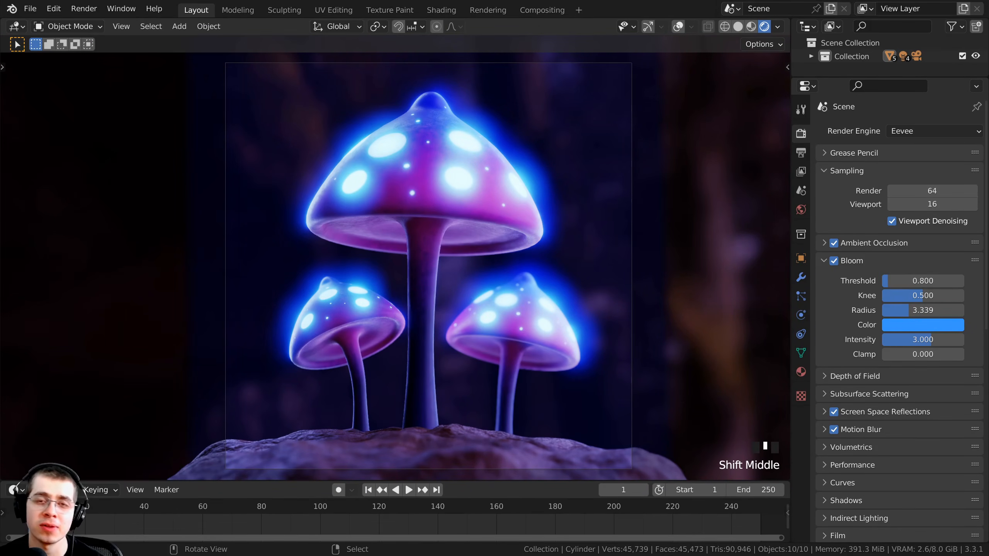